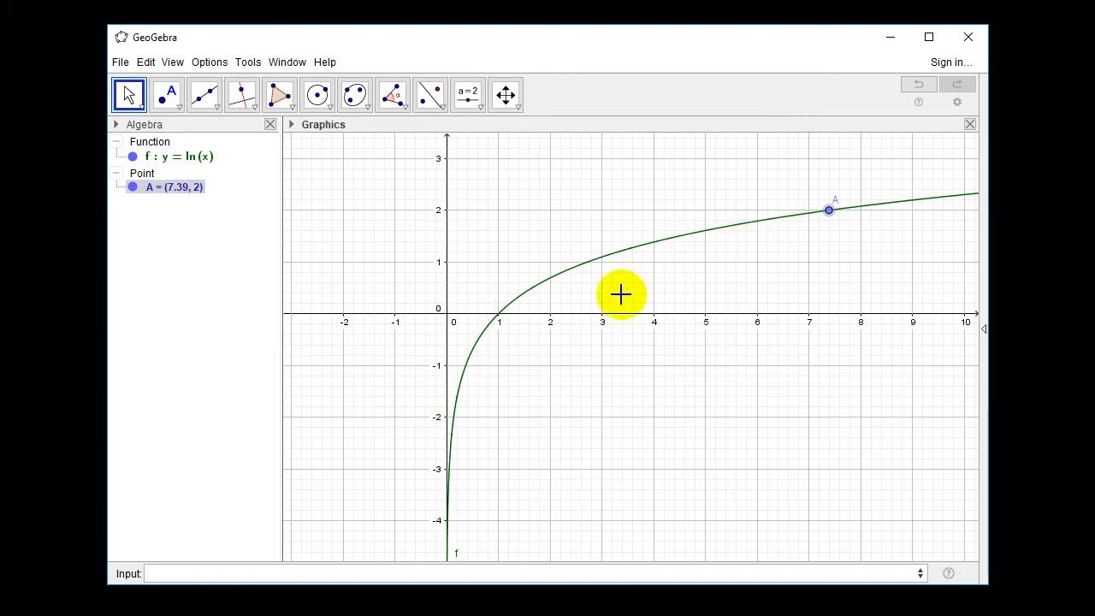
# Slide point A along the ln(x) curve to about (1.4, 0.34)
pyautogui.moveTo(828, 211); pyautogui.dragTo(519, 311)
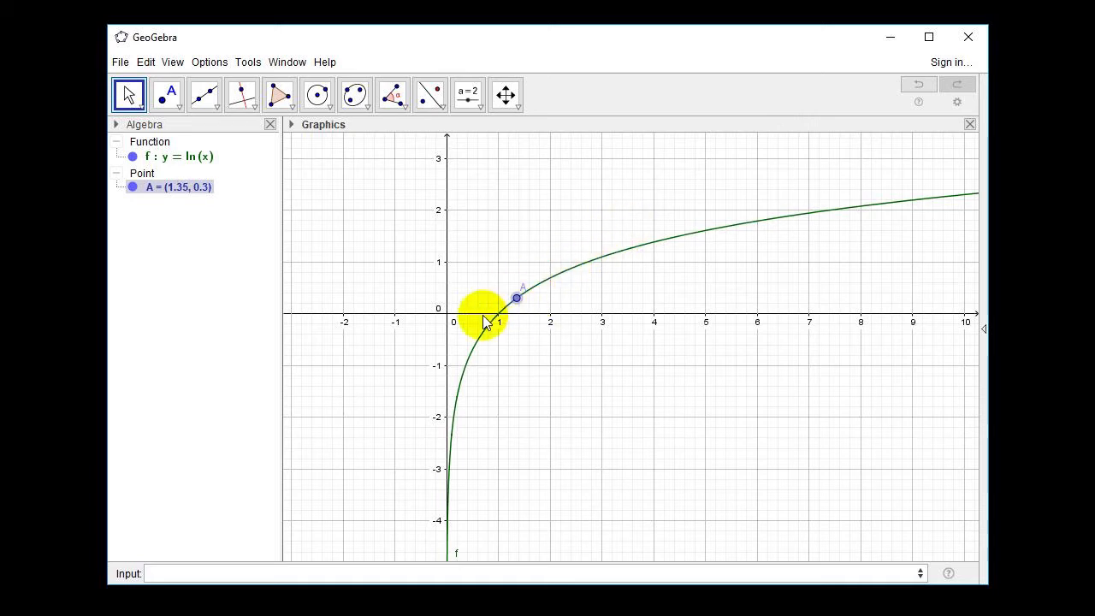
pyautogui.moveTo(516, 298)
pyautogui.mouseDown()
pyautogui.moveTo(559, 256)
pyautogui.moveTo(522, 291)
pyautogui.mouseUp()
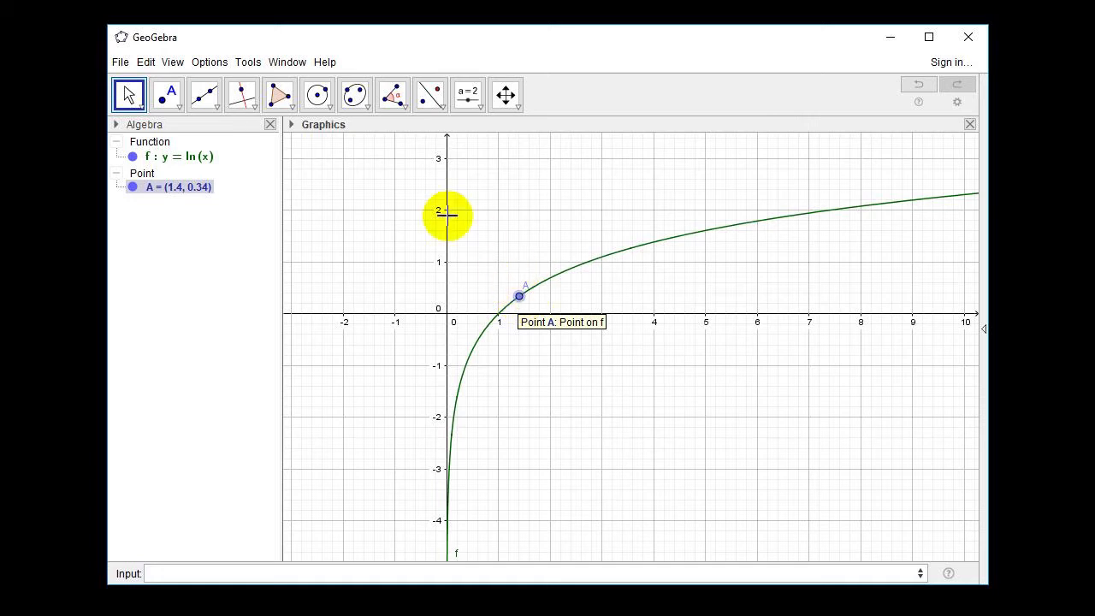
# Construct the tangent to f at point A and slide A along the curve to about (2.76, 1.01)
pyautogui.click(217, 109)
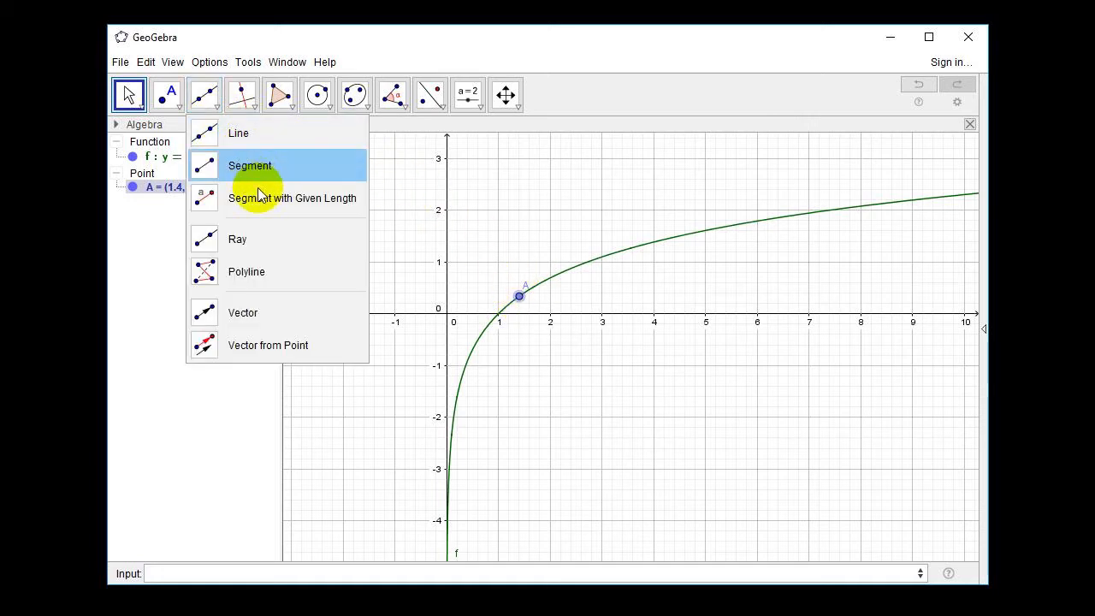
pyautogui.click(243, 95)
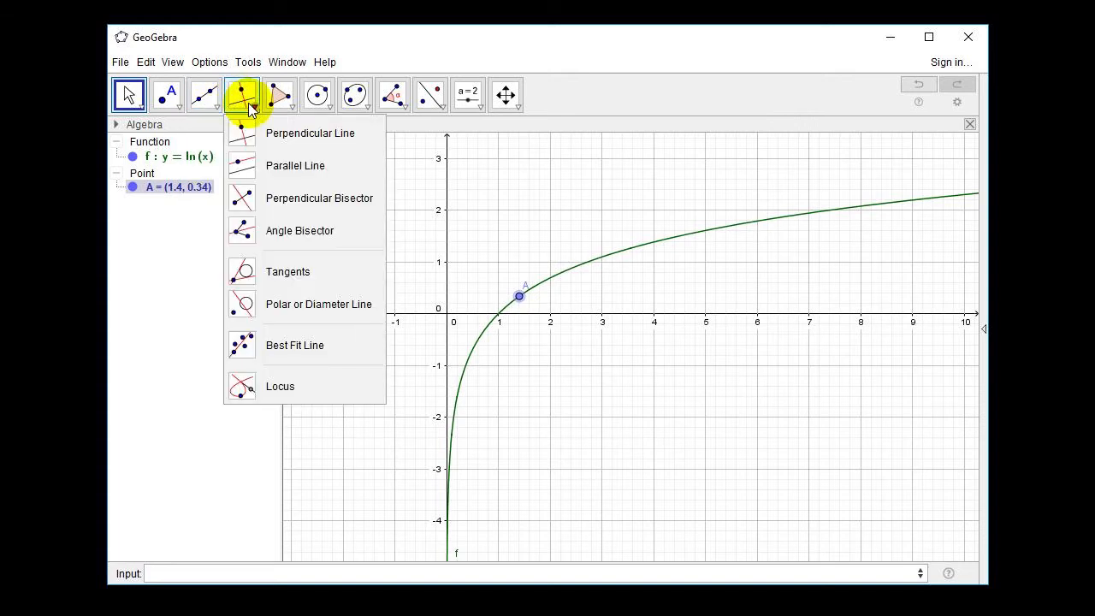
pyautogui.click(306, 265)
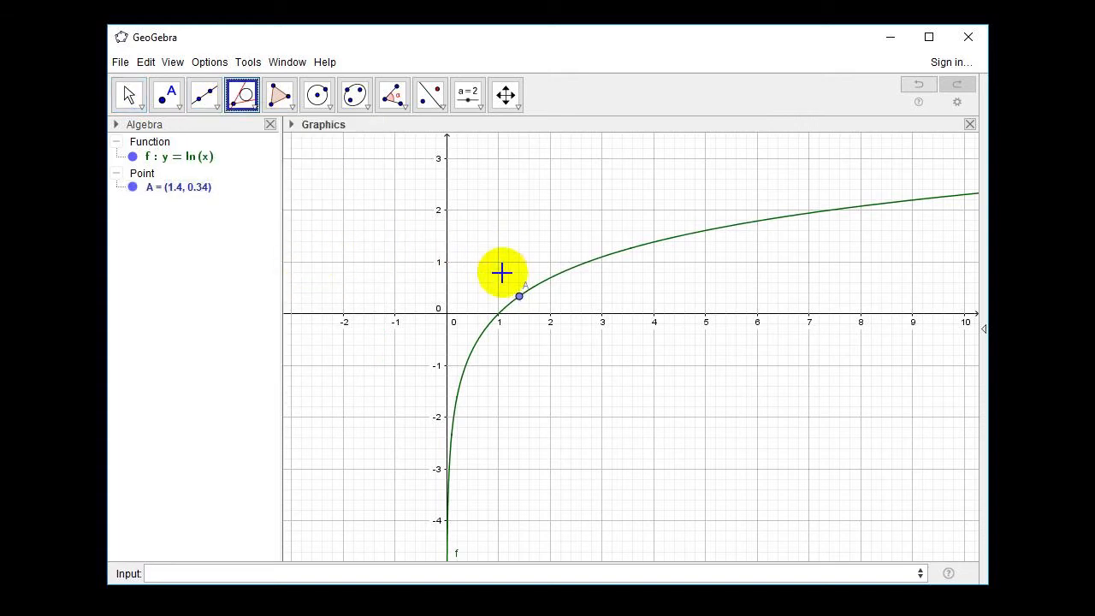
pyautogui.click(517, 297)
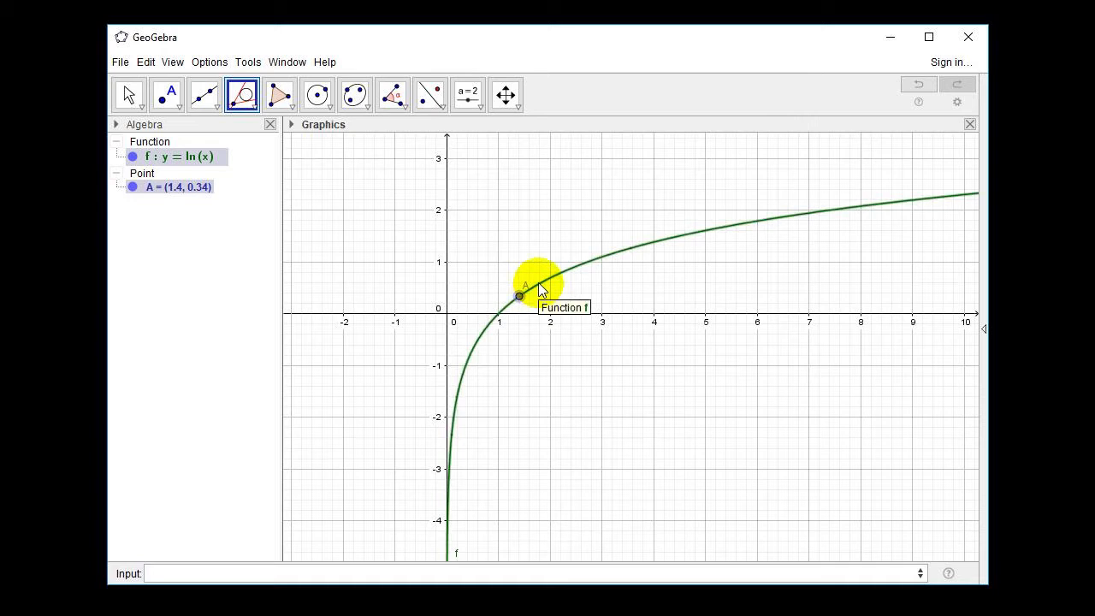
pyautogui.click(537, 284)
pyautogui.click(128, 94)
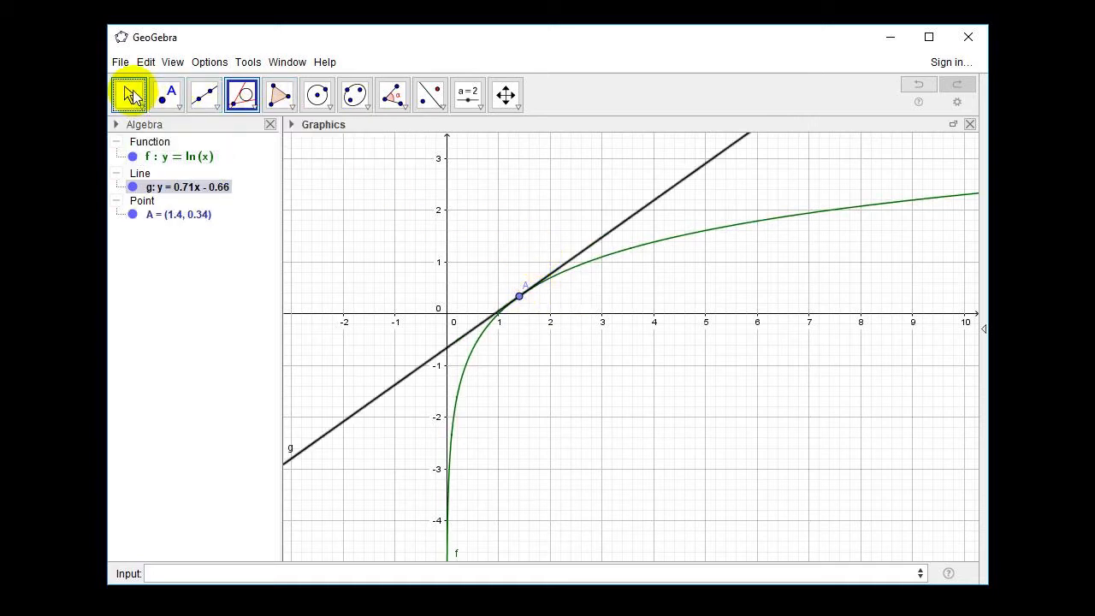
pyautogui.moveTo(532, 303); pyautogui.dragTo(577, 288)
# Define the function g(x)=Derivative(f(x))
pyautogui.click(405, 570)
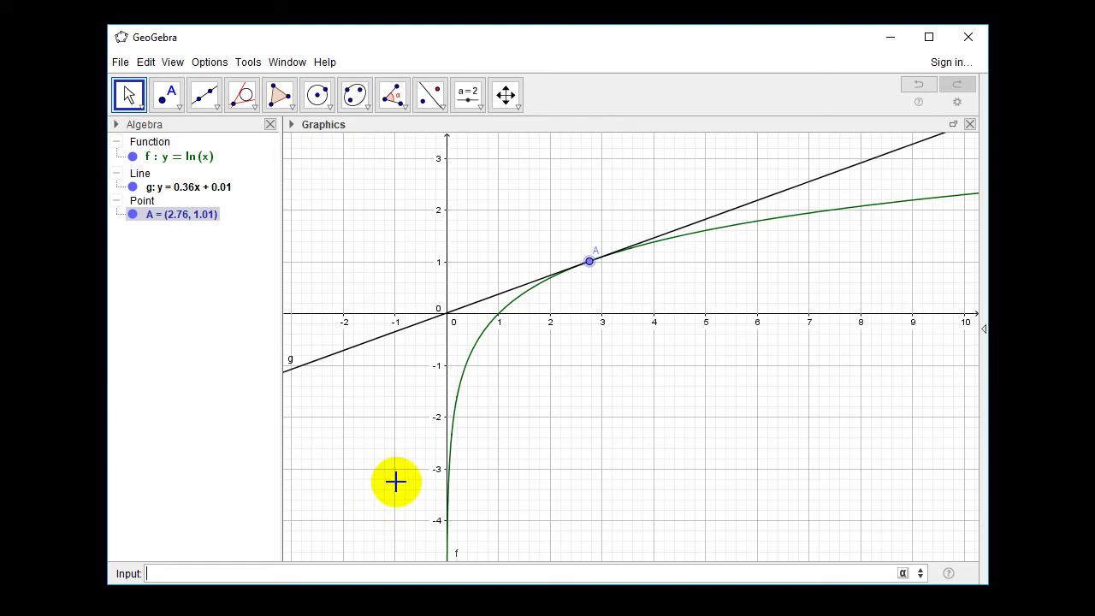
pyautogui.write('g(x)')
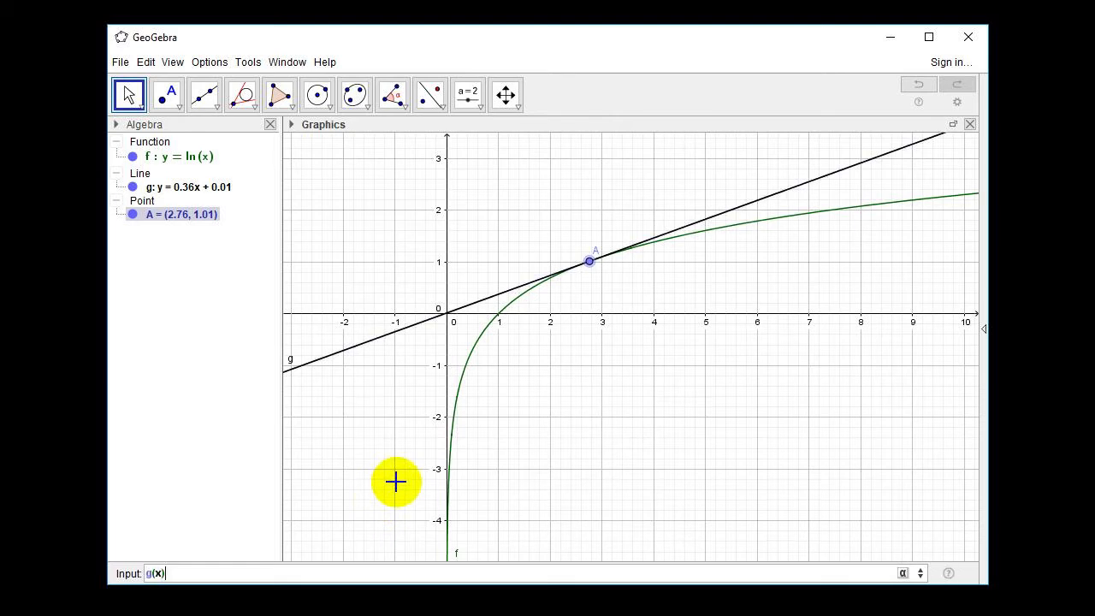
pyautogui.write('=deri')
pyautogui.press('Return')
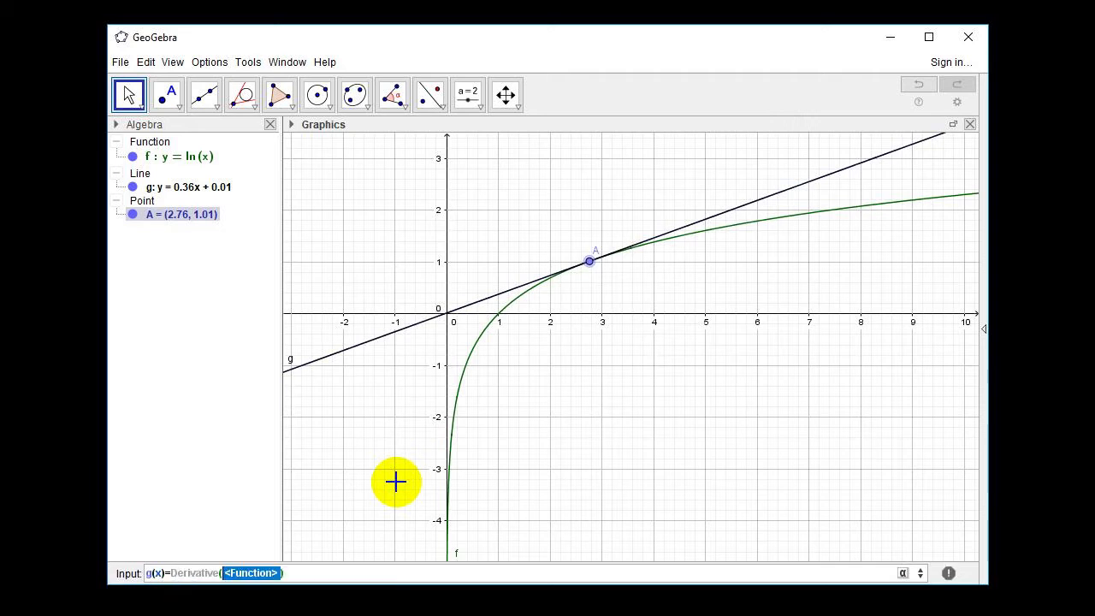
pyautogui.write('f(x')
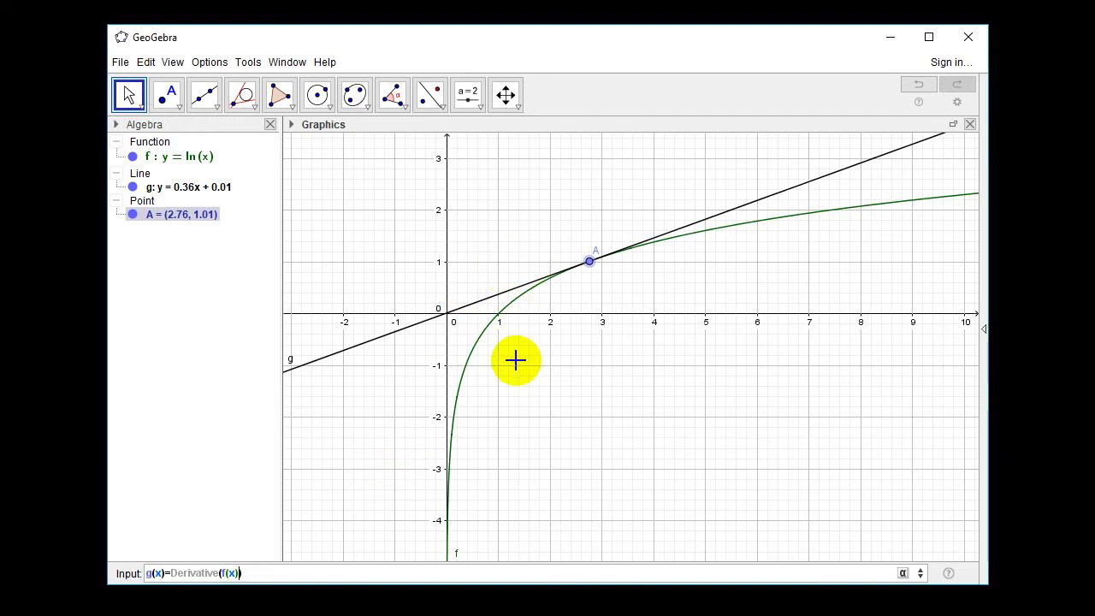
pyautogui.press('Return')
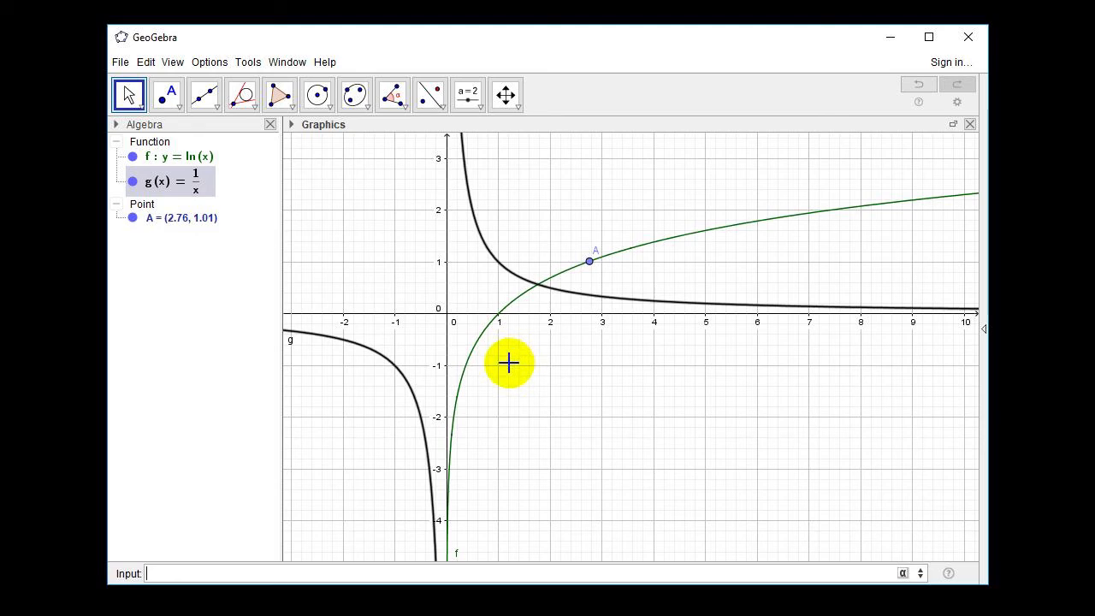
# Create a point on g with the same x-coordinate as A by entering (x(A),g(x(A)))
pyautogui.scroll(-4, 509, 362)
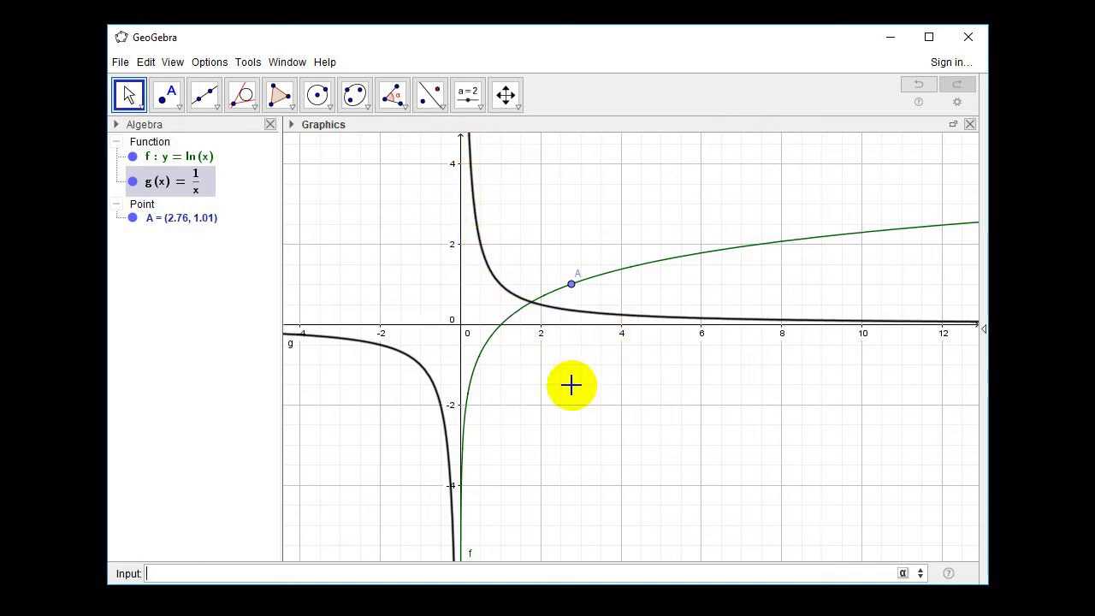
pyautogui.moveTo(535, 357); pyautogui.dragTo(542, 418)
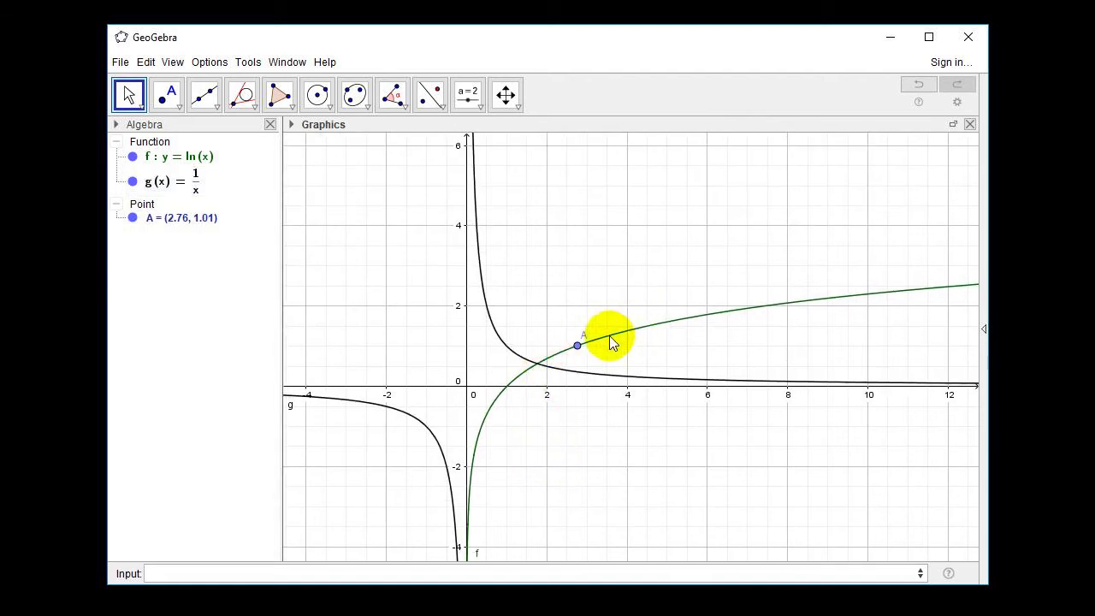
pyautogui.click(579, 346)
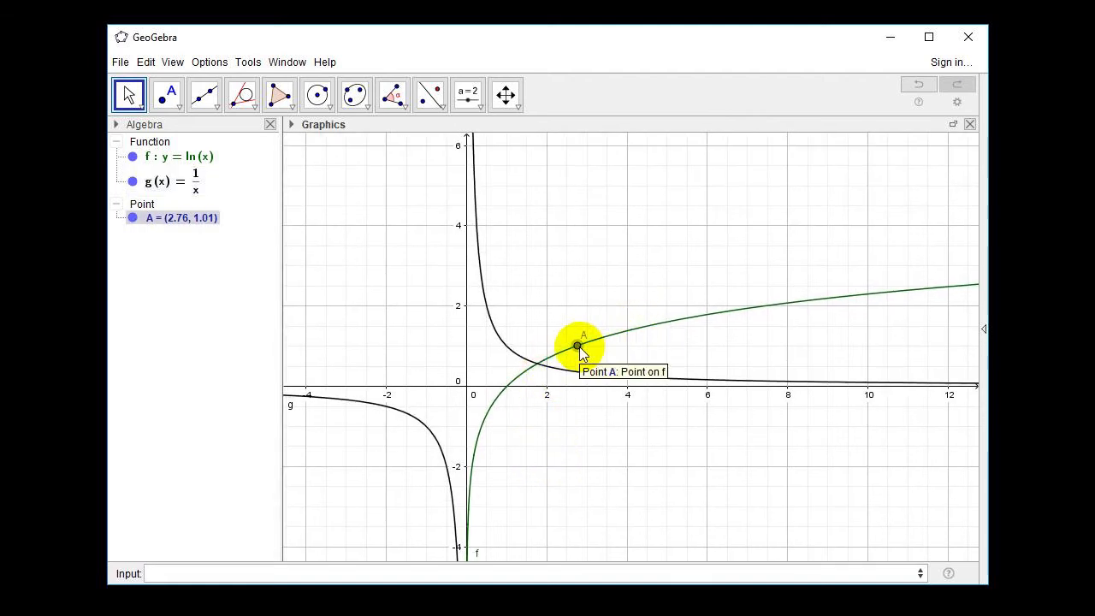
pyautogui.click(588, 453)
pyautogui.click(525, 571)
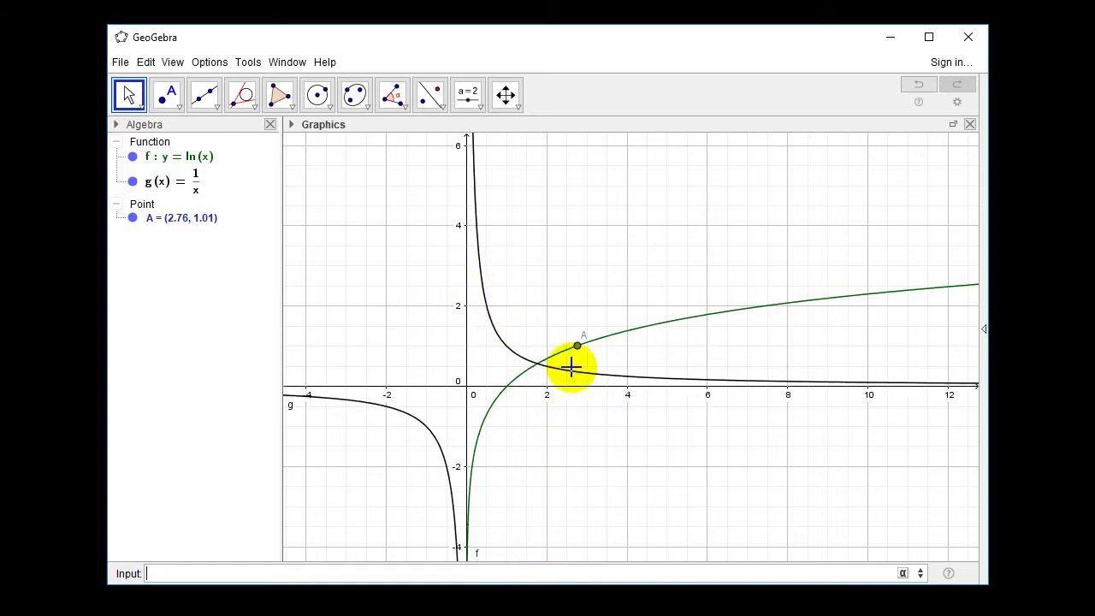
pyautogui.click(577, 346)
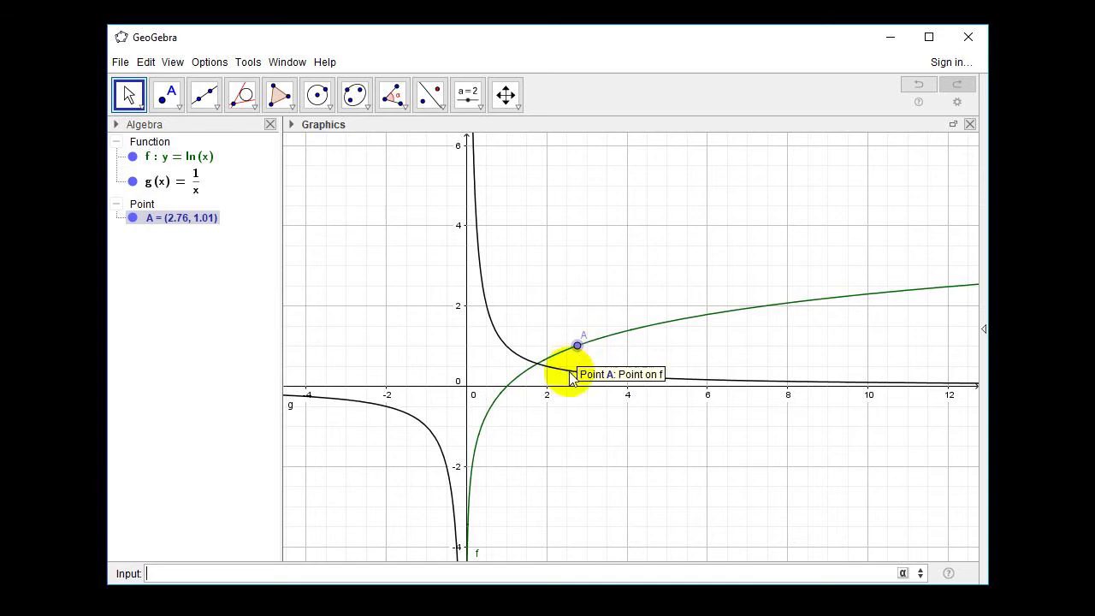
pyautogui.click(506, 578)
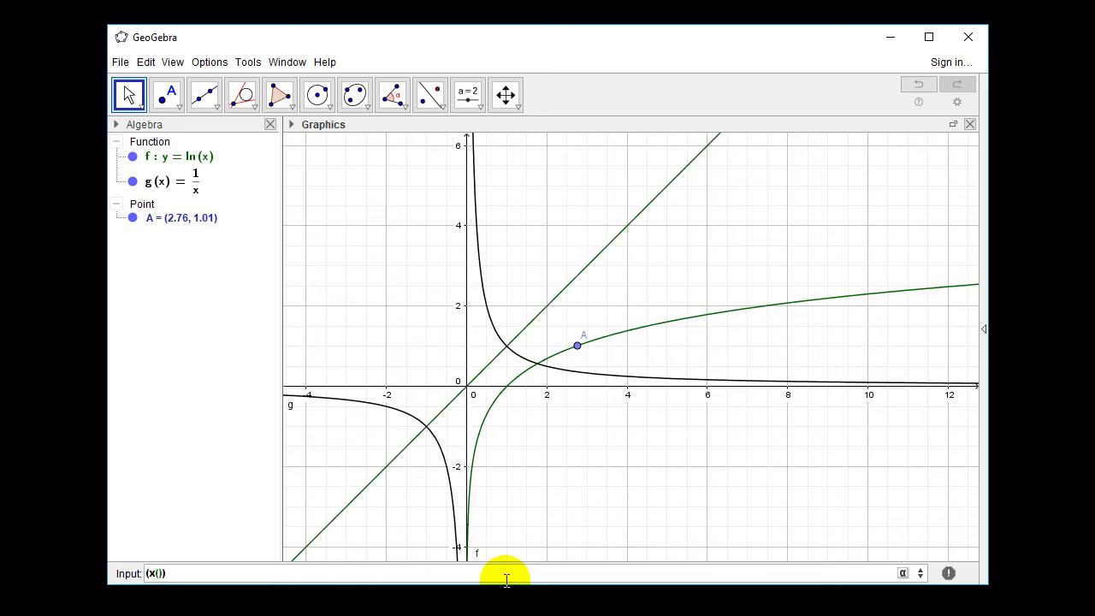
pyautogui.write('A')
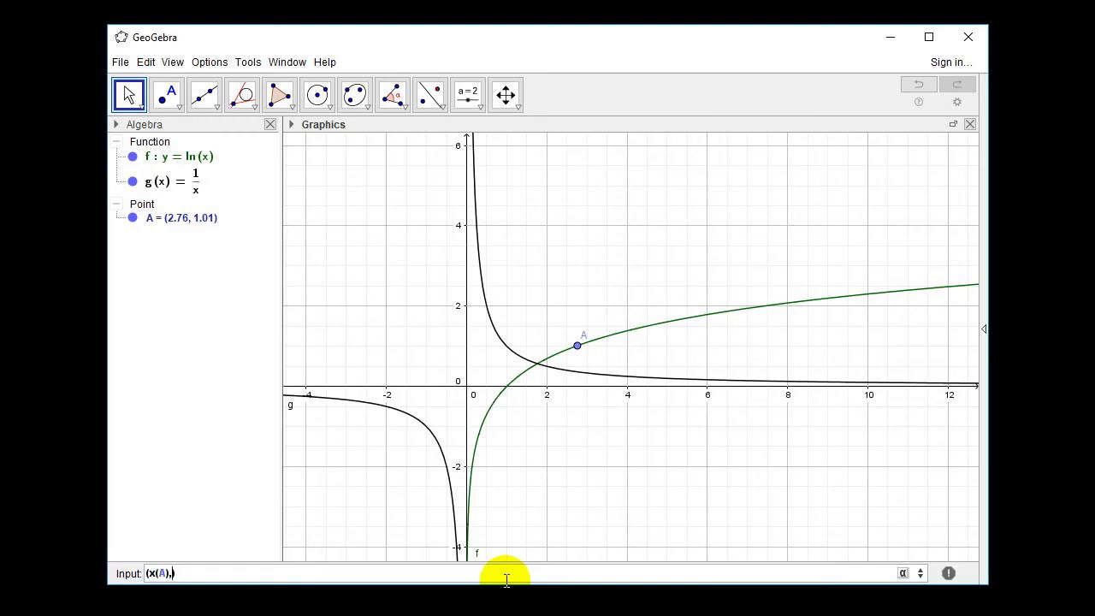
pyautogui.write(',g(x(')
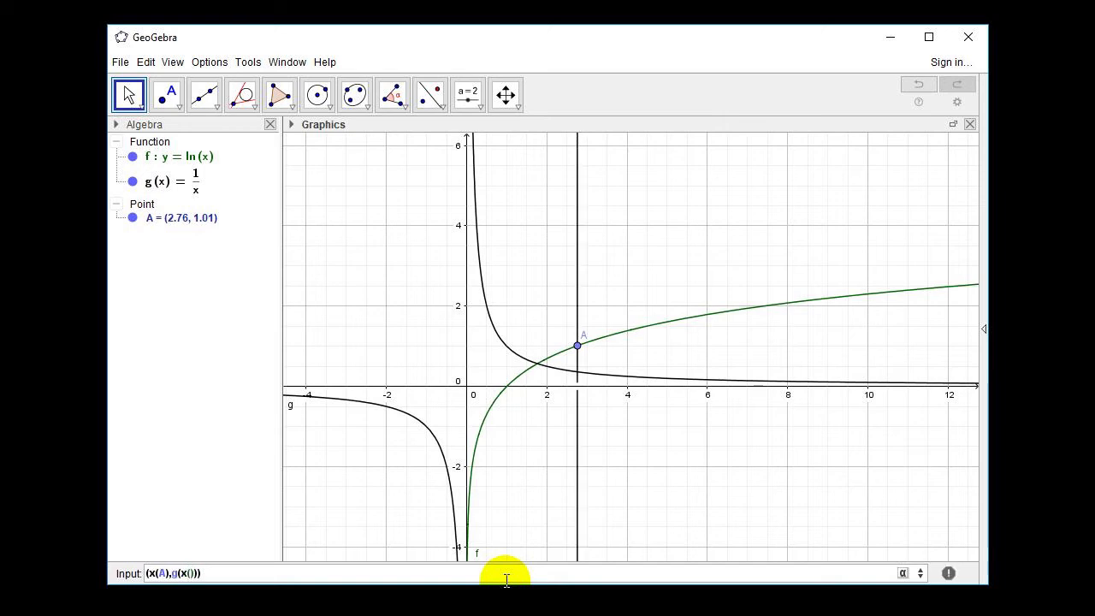
pyautogui.write('A')
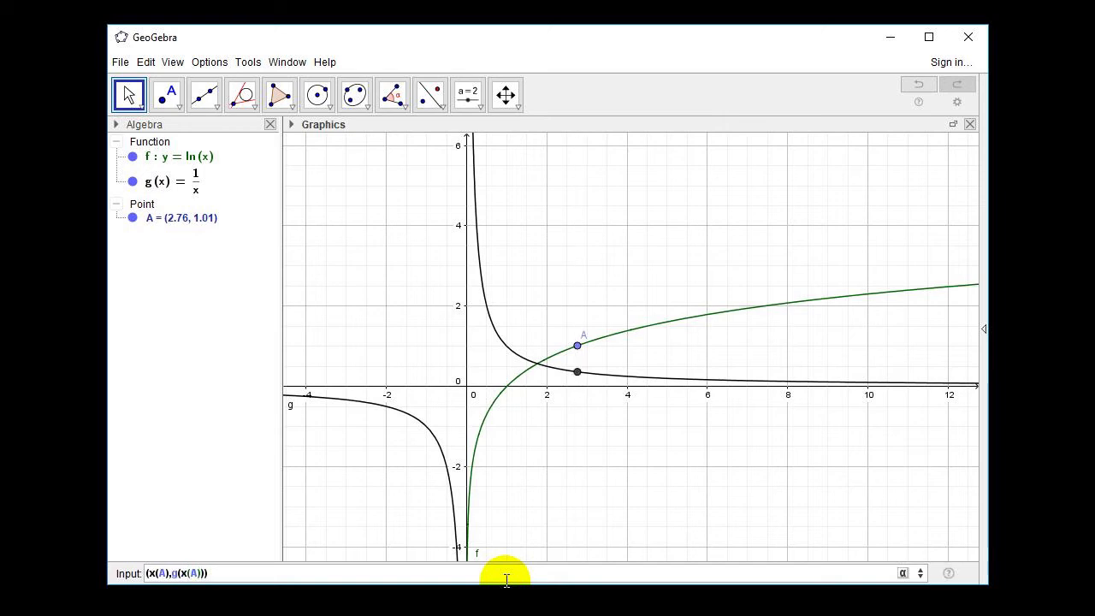
pyautogui.press('Return')
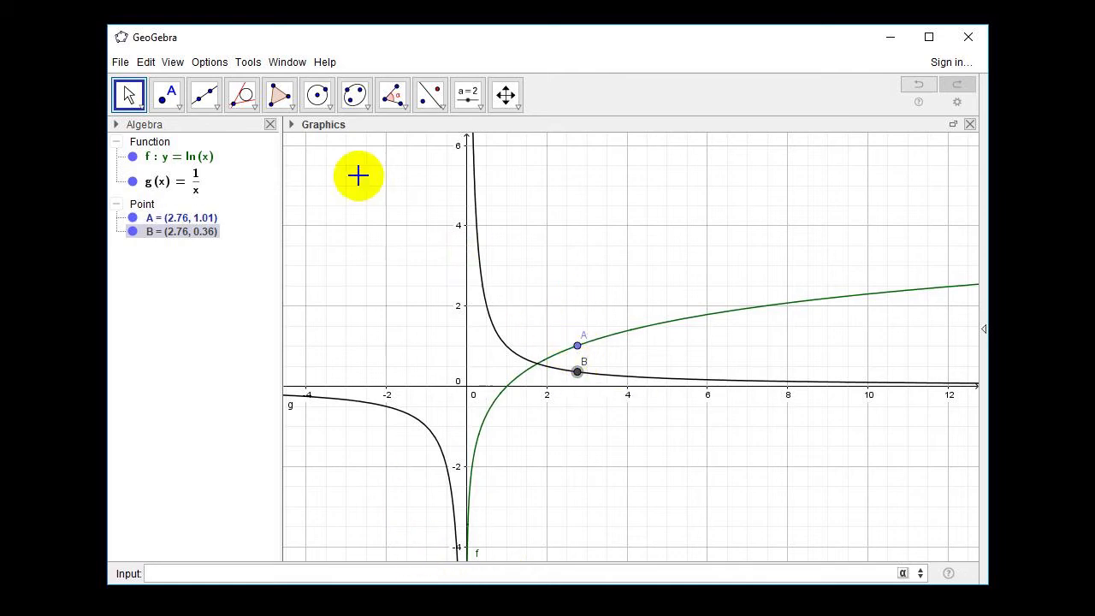
# Slide point A along f to about (4.64, 1.53) to test how point B on the derivative follows
pyautogui.moveTo(577, 346); pyautogui.dragTo(783, 332)
pyautogui.moveTo(654, 342)
pyautogui.mouseDown()
pyautogui.moveTo(457, 384)
pyautogui.moveTo(655, 346)
pyautogui.mouseUp()
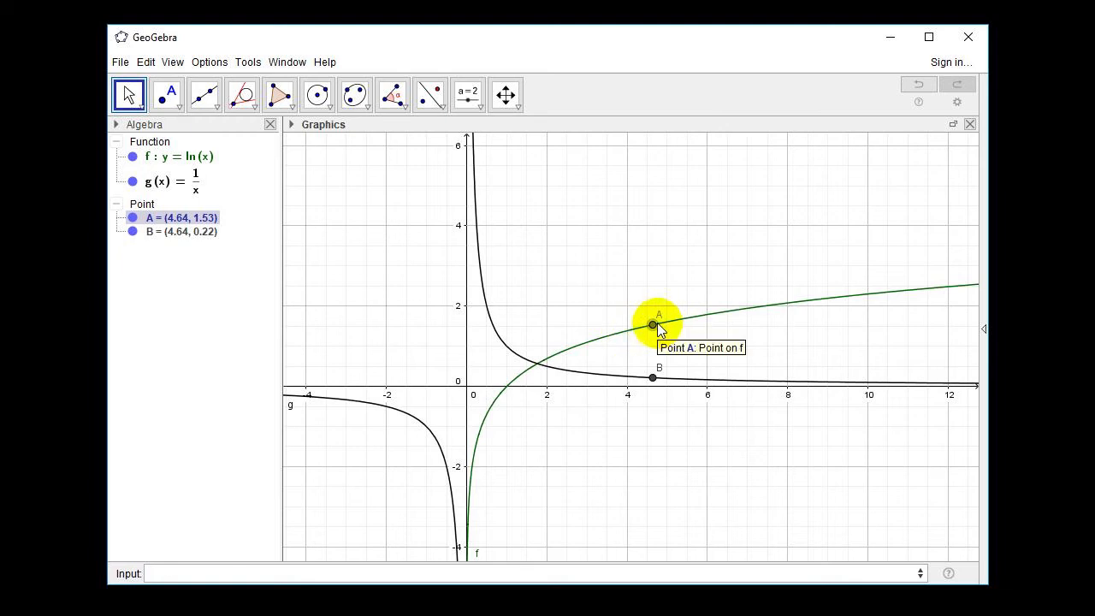
pyautogui.keyDown('ctrl'); pyautogui.click(653, 378); pyautogui.keyUp('ctrl')
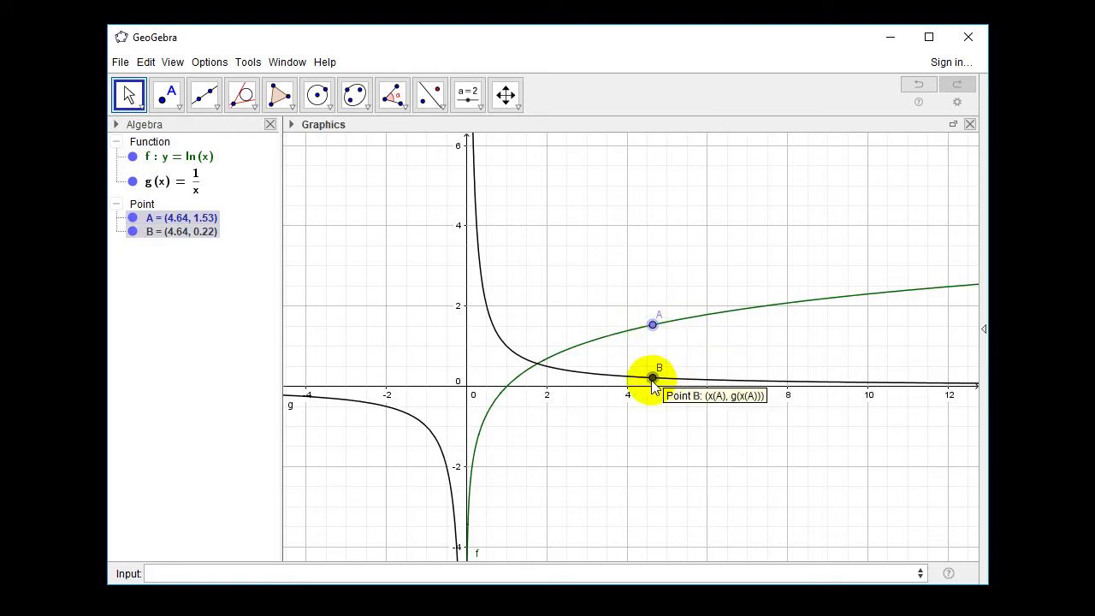
pyautogui.keyDown('ctrl'); pyautogui.click(653, 378); pyautogui.keyUp('ctrl')
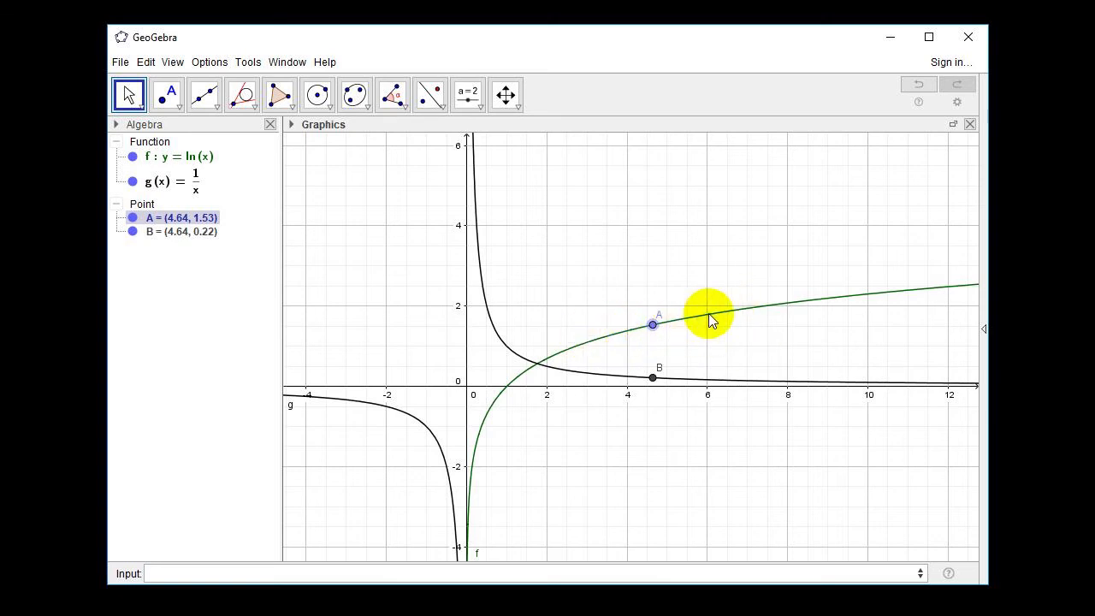
# Construct the tangent line to the ln(x) curve at point A
pyautogui.click(243, 103)
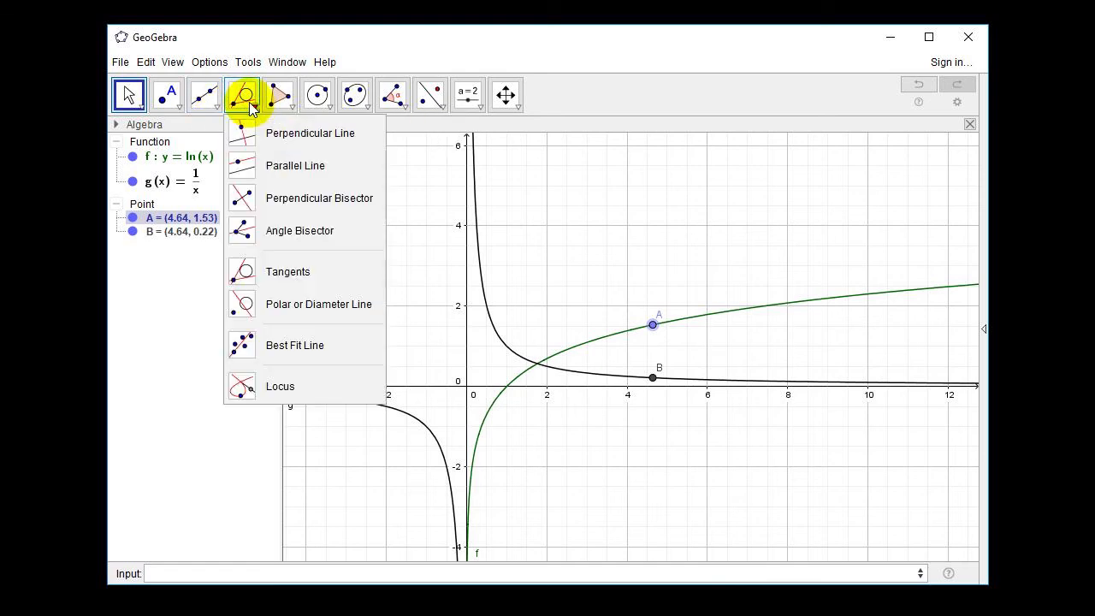
pyautogui.click(295, 269)
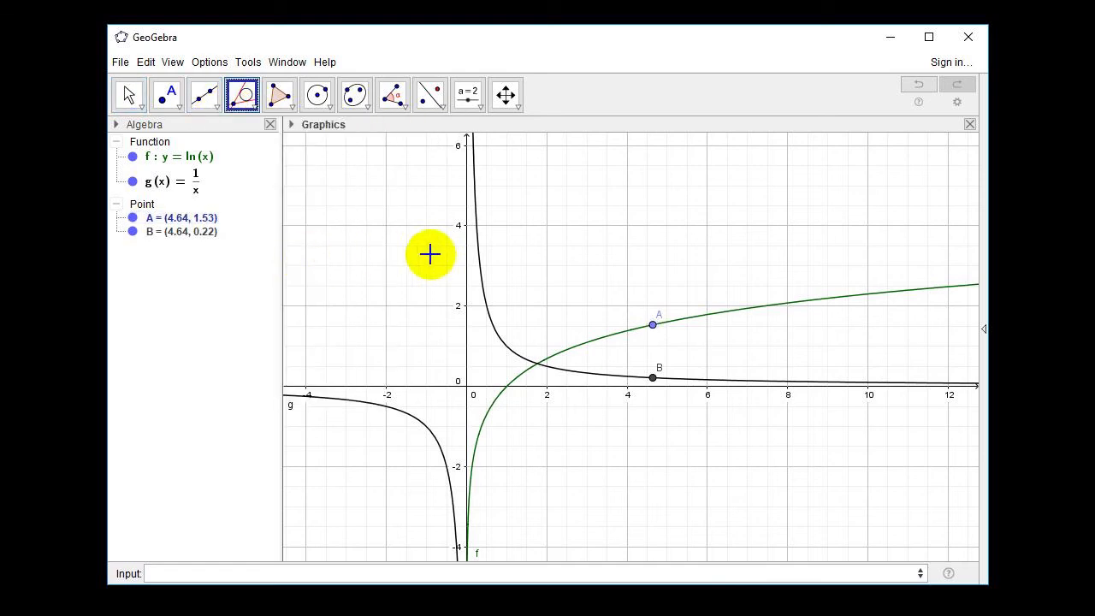
pyautogui.click(635, 327)
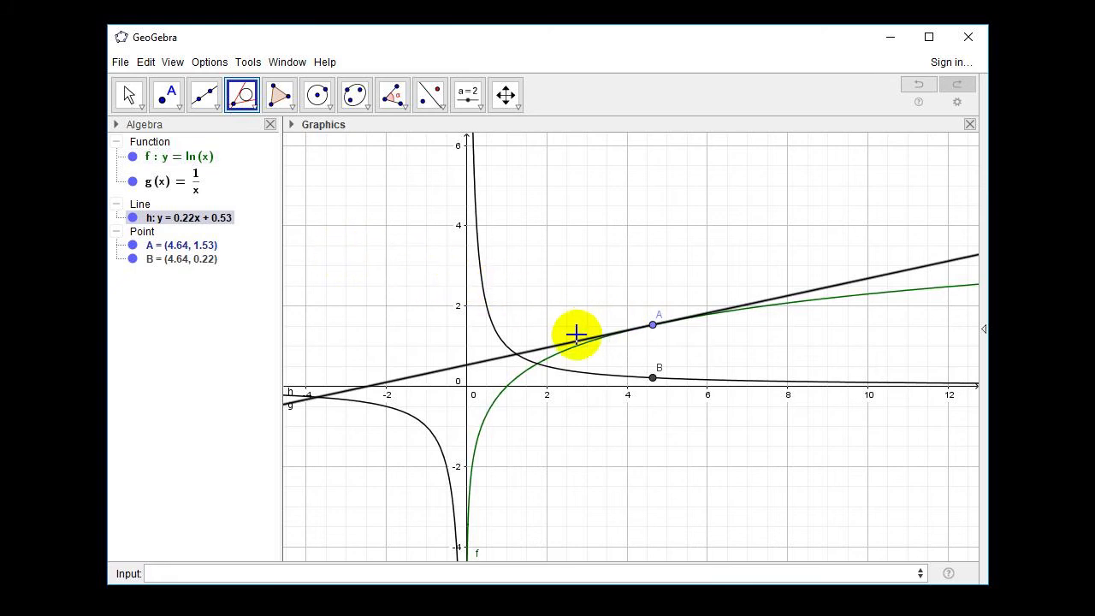
pyautogui.click(128, 94)
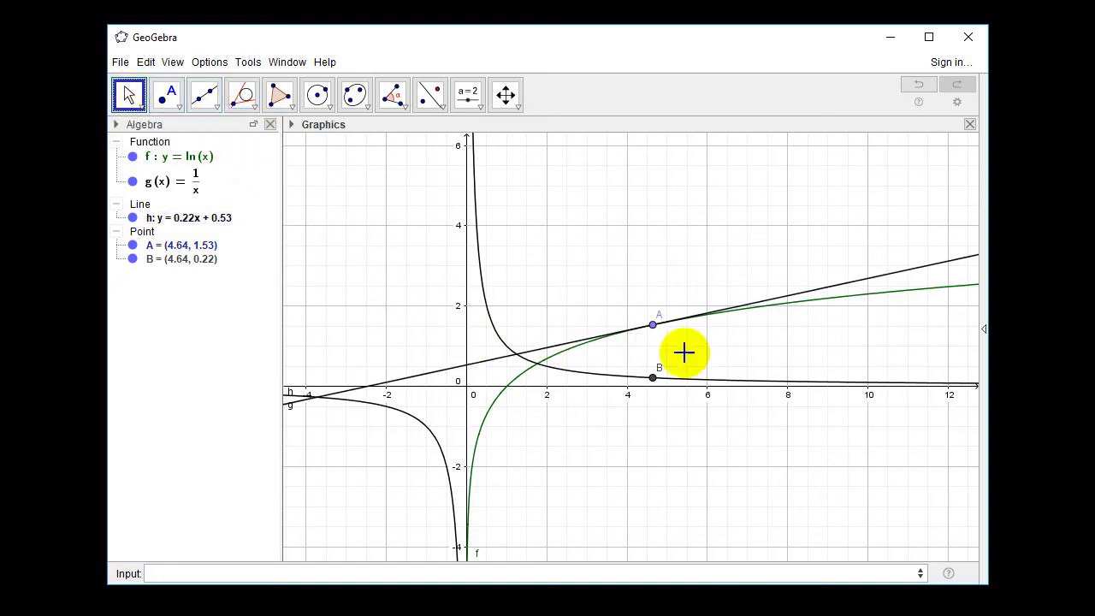
# Slide point A back and forth along f to compare the tangent's slope with B's y-coordinate, ending at about (5.36, 1.68)
pyautogui.click(654, 324)
pyautogui.click(623, 325)
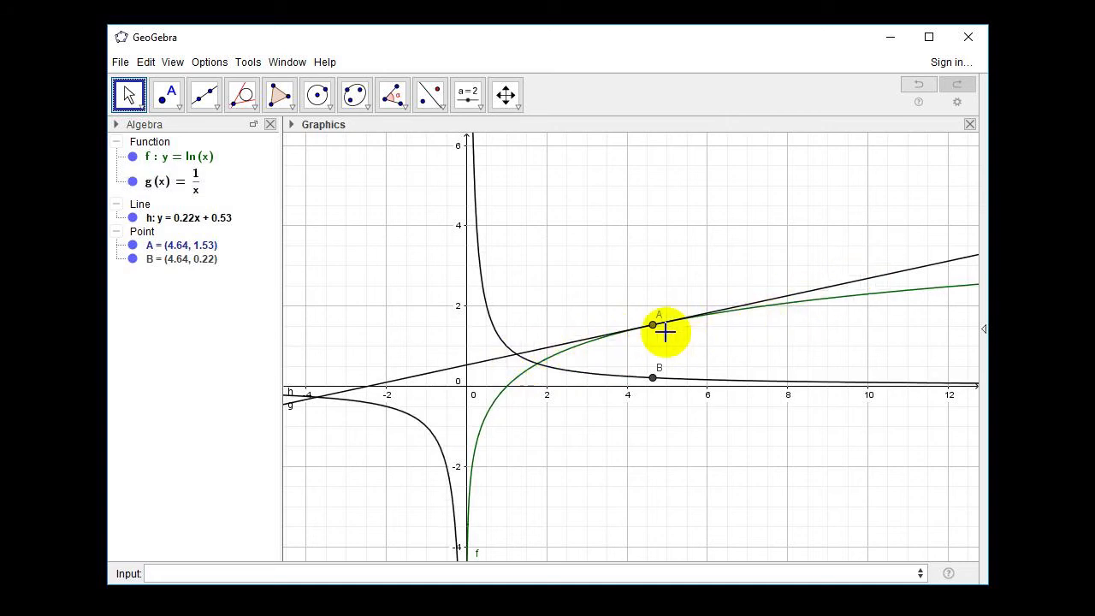
pyautogui.click(654, 379)
pyautogui.moveTo(654, 326); pyautogui.dragTo(582, 341)
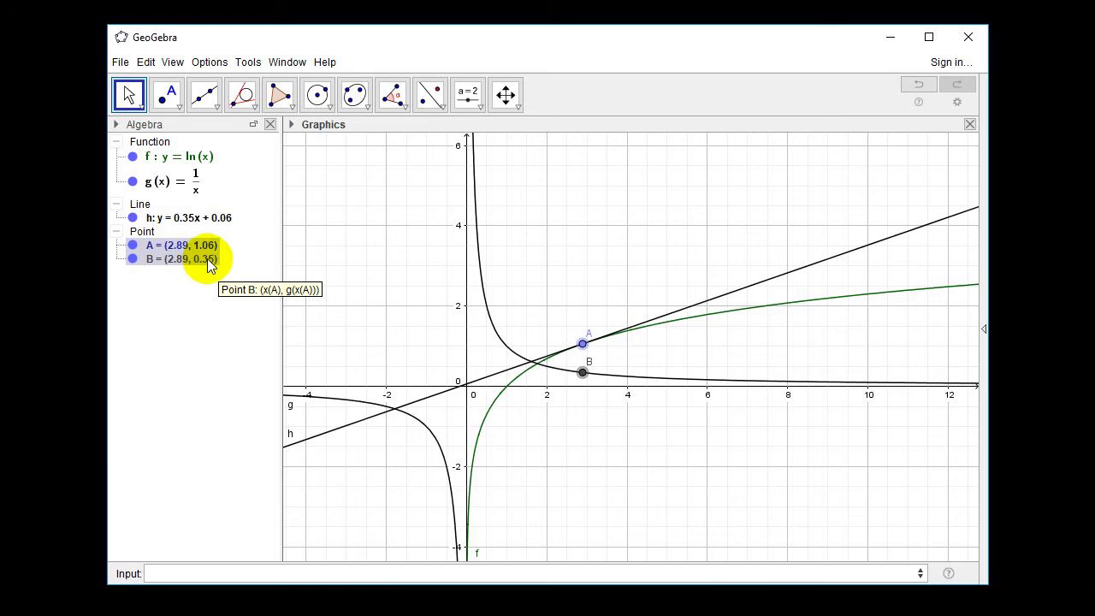
pyautogui.moveTo(580, 342); pyautogui.dragTo(659, 341)
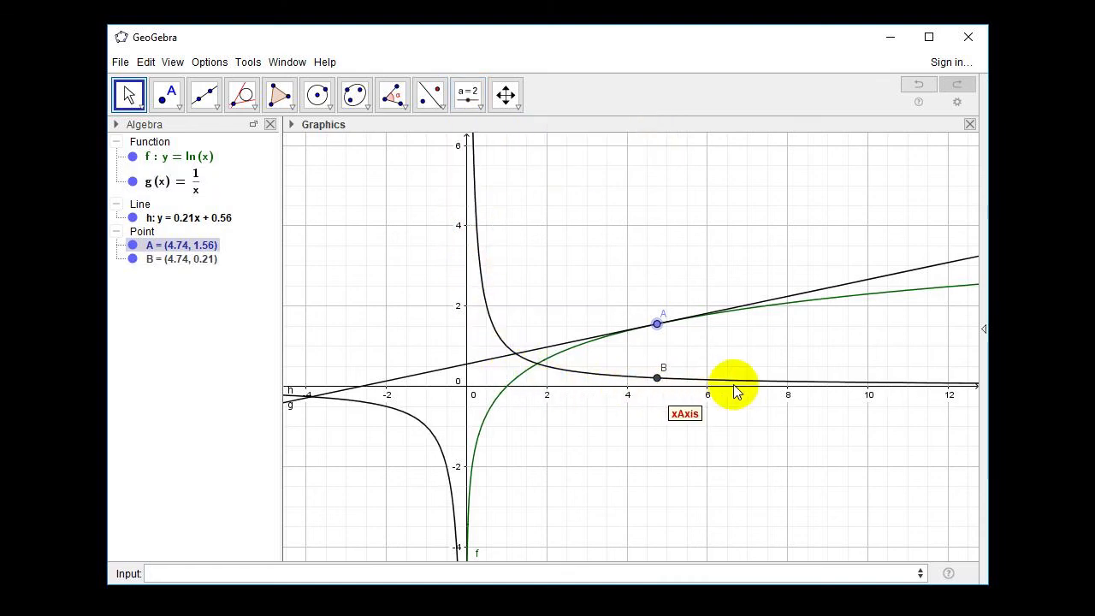
pyautogui.click(657, 324)
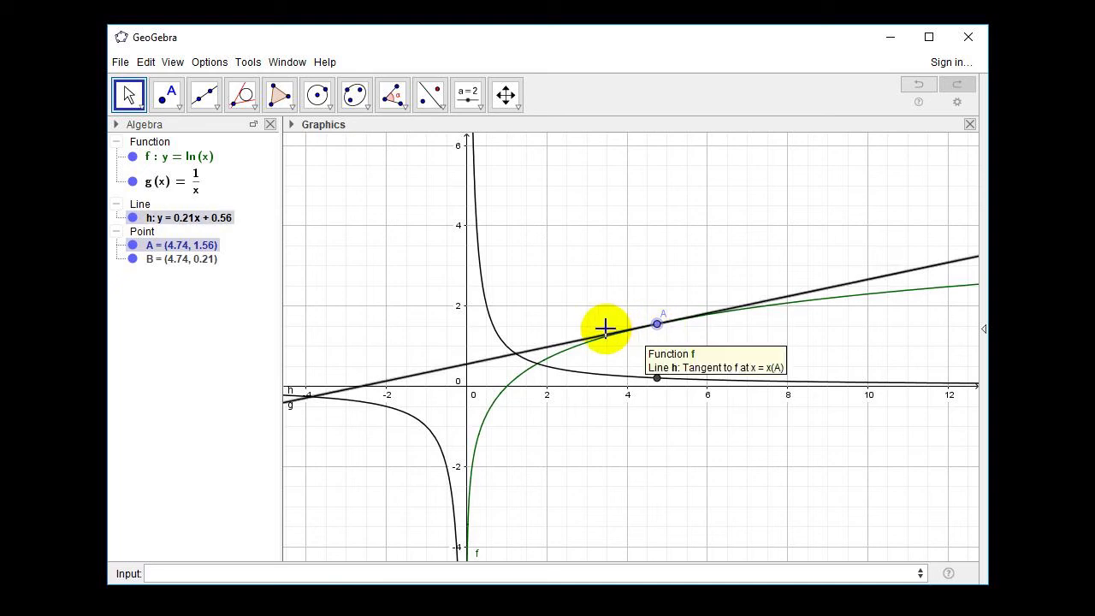
pyautogui.moveTo(660, 329); pyautogui.dragTo(610, 356)
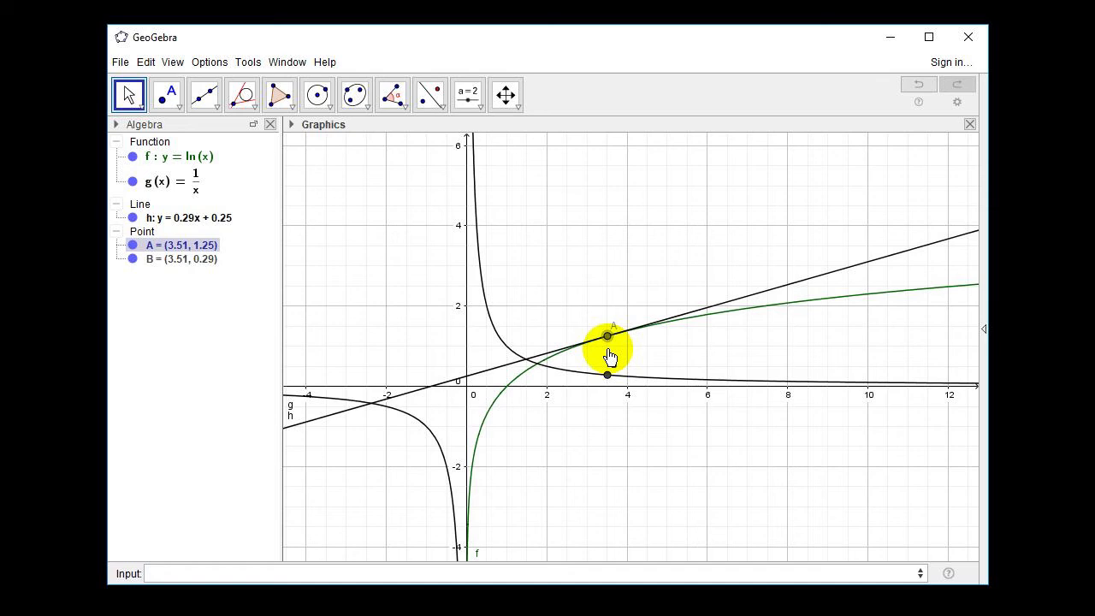
pyautogui.moveTo(610, 356); pyautogui.dragTo(684, 333)
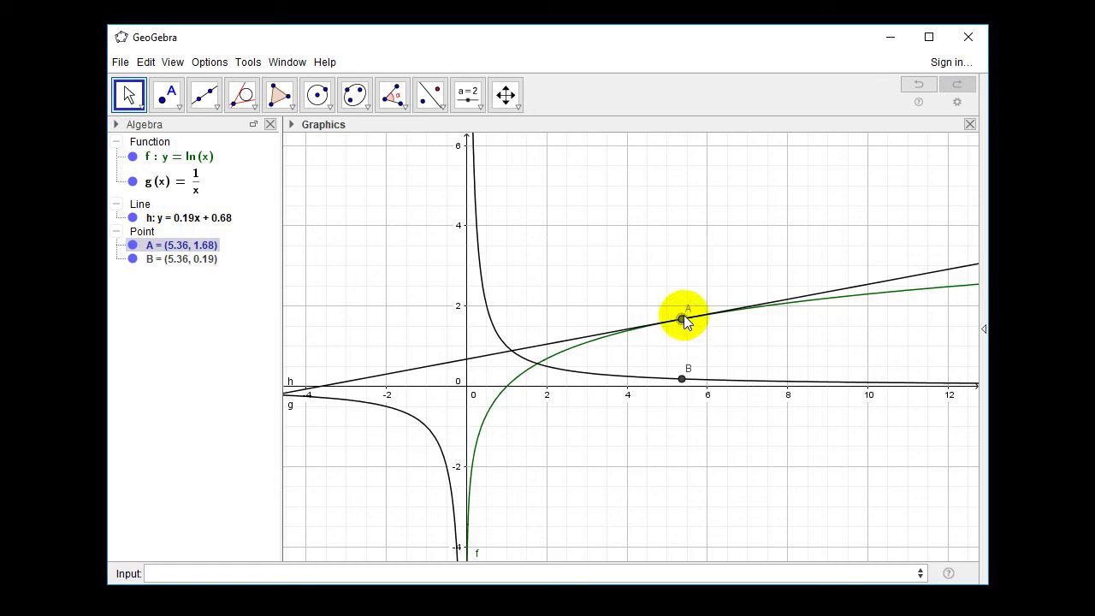
# Slide point A along f to (6, 1.79) and redefine f as y = 2ln(x)
pyautogui.moveTo(683, 316)
pyautogui.mouseDown()
pyautogui.moveTo(600, 336)
pyautogui.moveTo(705, 313)
pyautogui.mouseUp()
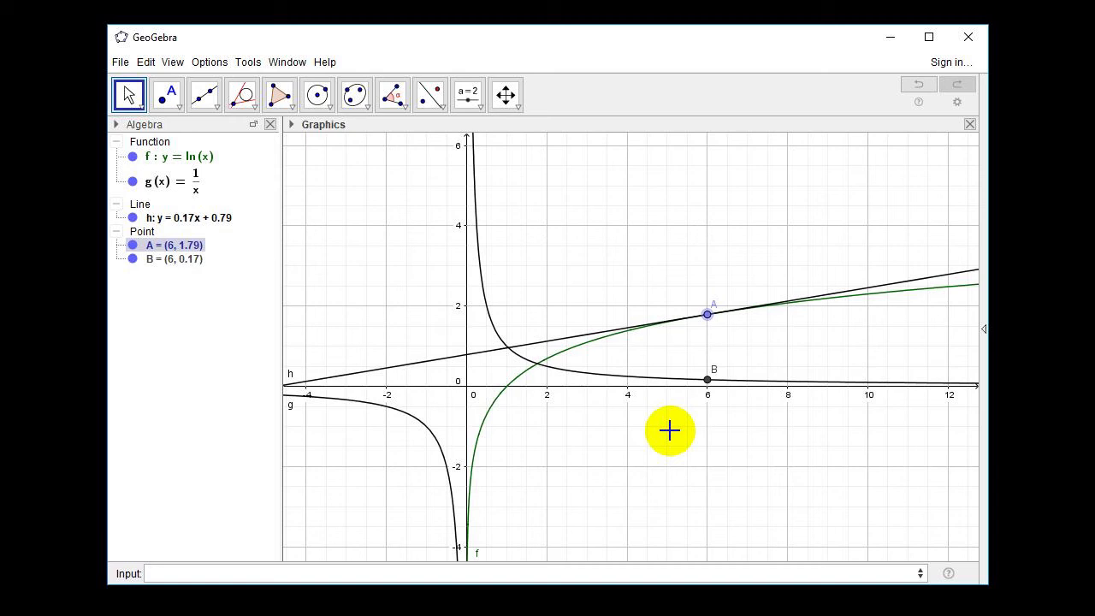
pyautogui.click(193, 163)
pyautogui.click(193, 163)
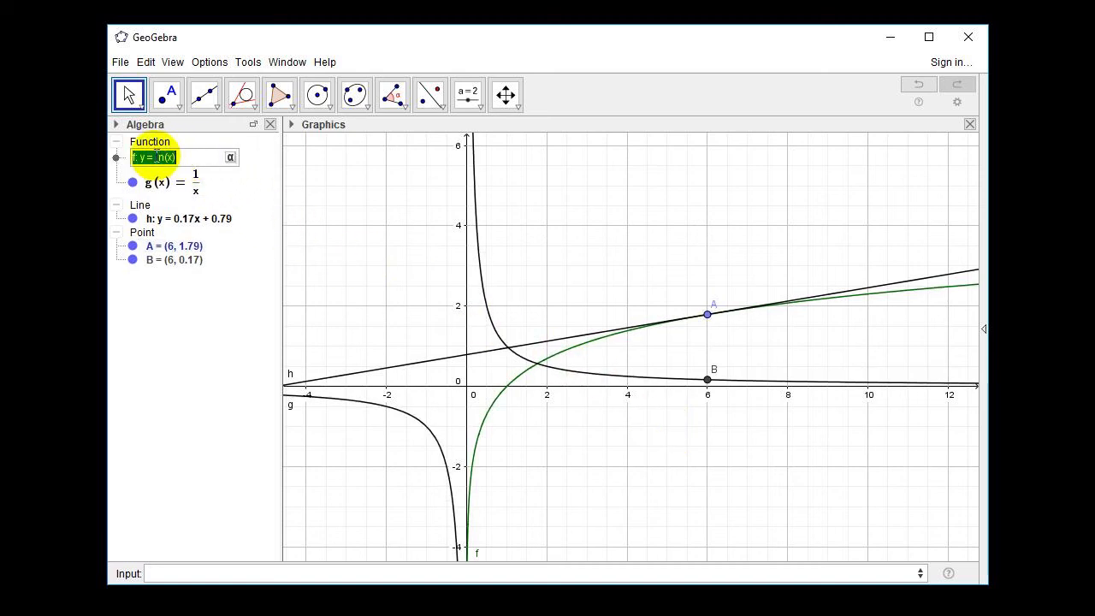
pyautogui.click(154, 156)
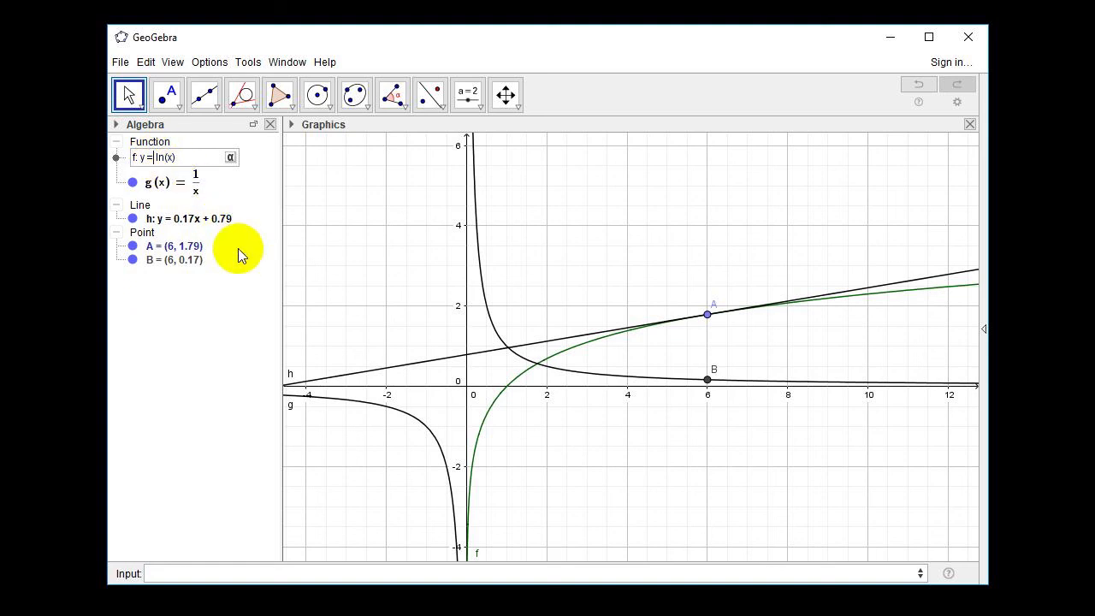
pyautogui.write('2')
pyautogui.press('Return')
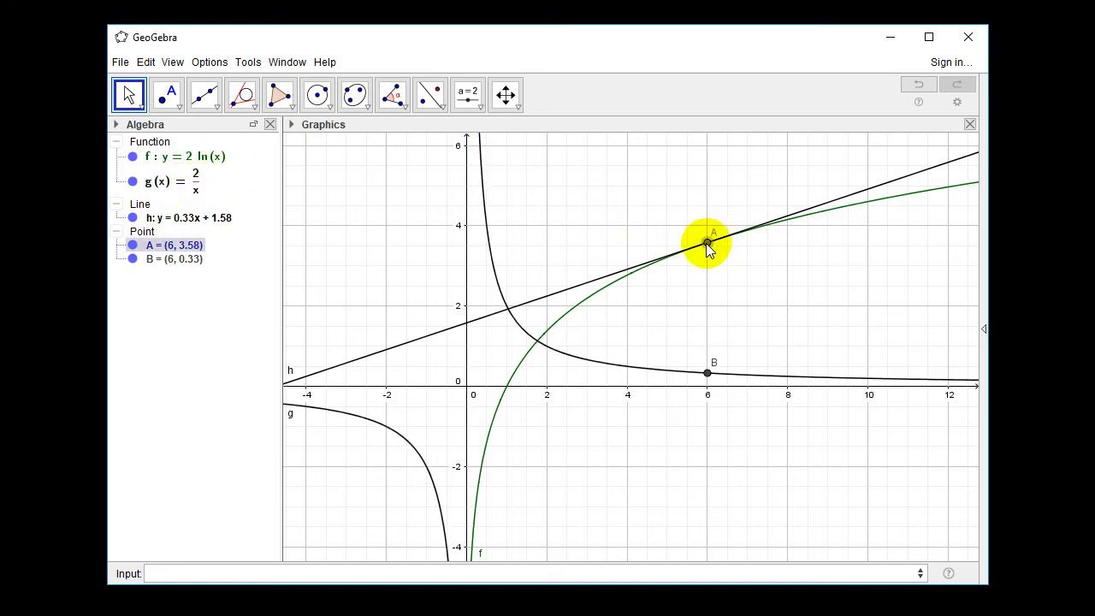
# Slide point A along f to about (2.93, 2.15), comparing the tangent's slope with B's y-coordinate, and redefine f as y = 2ln(3x)
pyautogui.moveTo(707, 244); pyautogui.dragTo(573, 308)
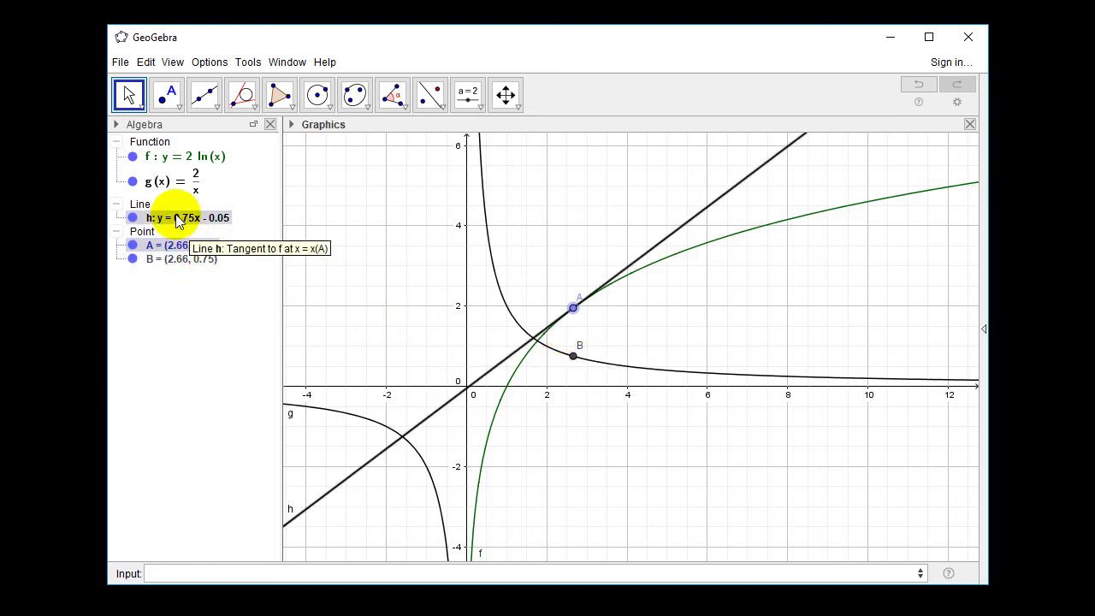
pyautogui.moveTo(572, 316)
pyautogui.mouseDown()
pyautogui.moveTo(818, 262)
pyautogui.moveTo(584, 308)
pyautogui.mouseUp()
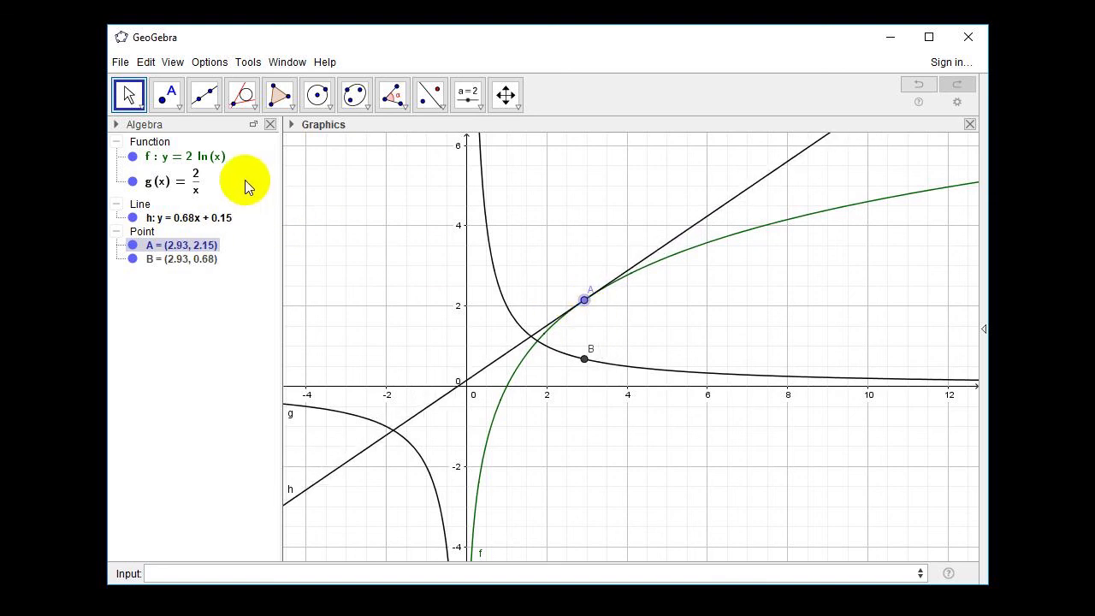
pyautogui.doubleClick(203, 159)
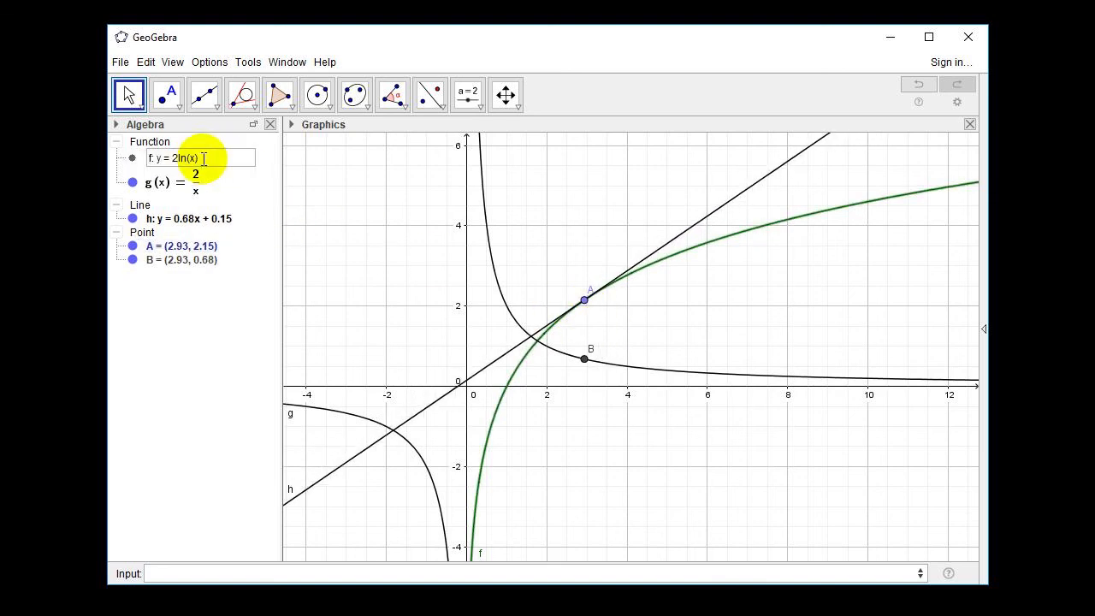
pyautogui.tripleClick(196, 161)
pyautogui.click(191, 159)
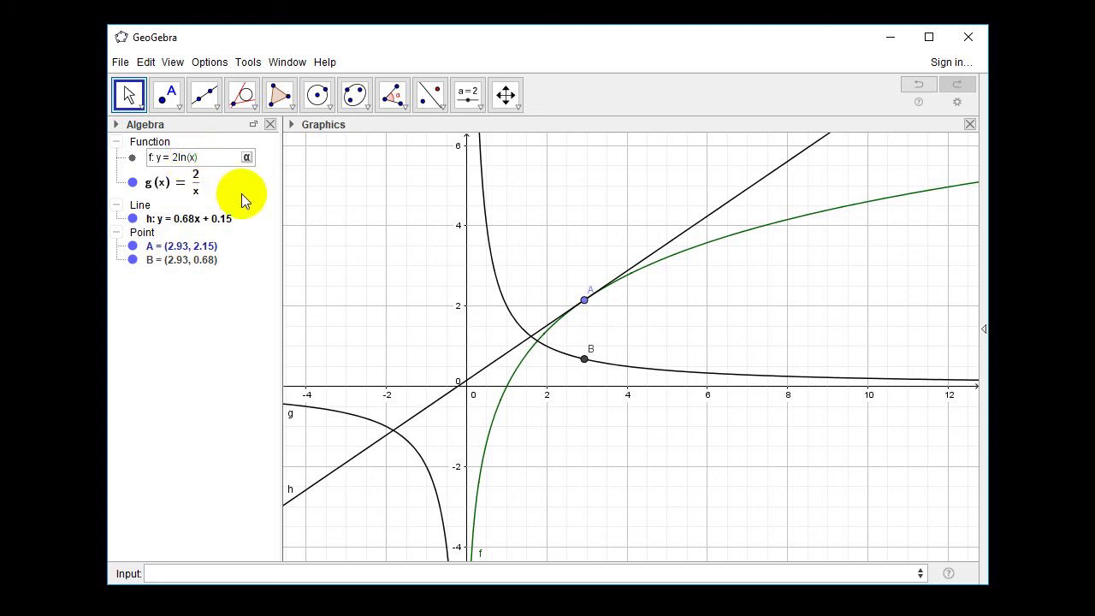
pyautogui.write('3')
pyautogui.press('Return')
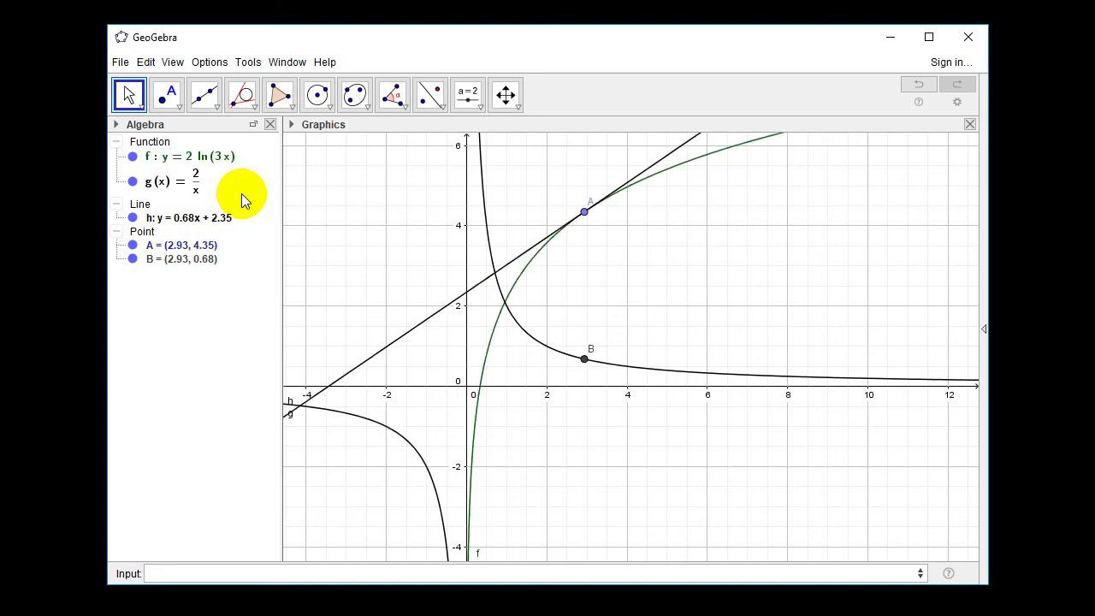
# Slide point A along f to about (4.3, 5.11) and redefine f as y = 2ln(3x^2)
pyautogui.moveTo(541, 207); pyautogui.dragTo(666, 300)
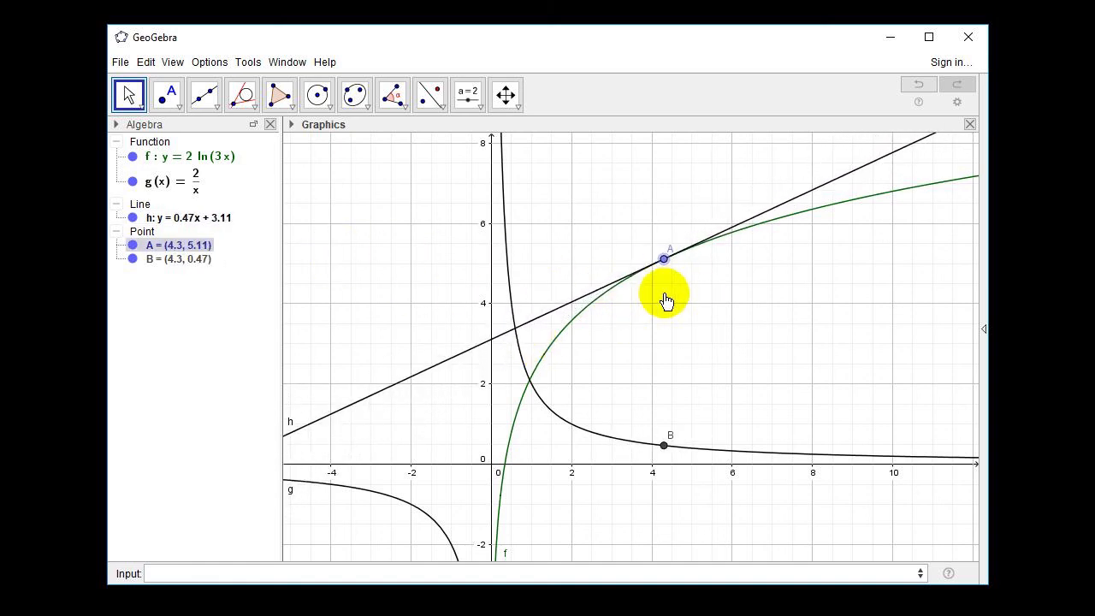
pyautogui.doubleClick(227, 157)
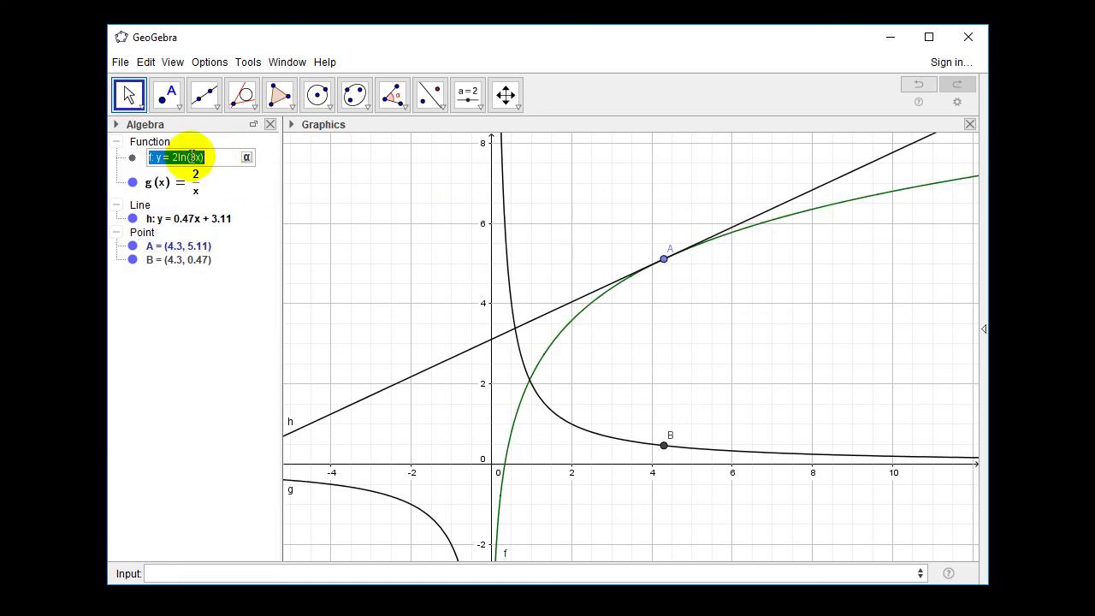
pyautogui.click(192, 157)
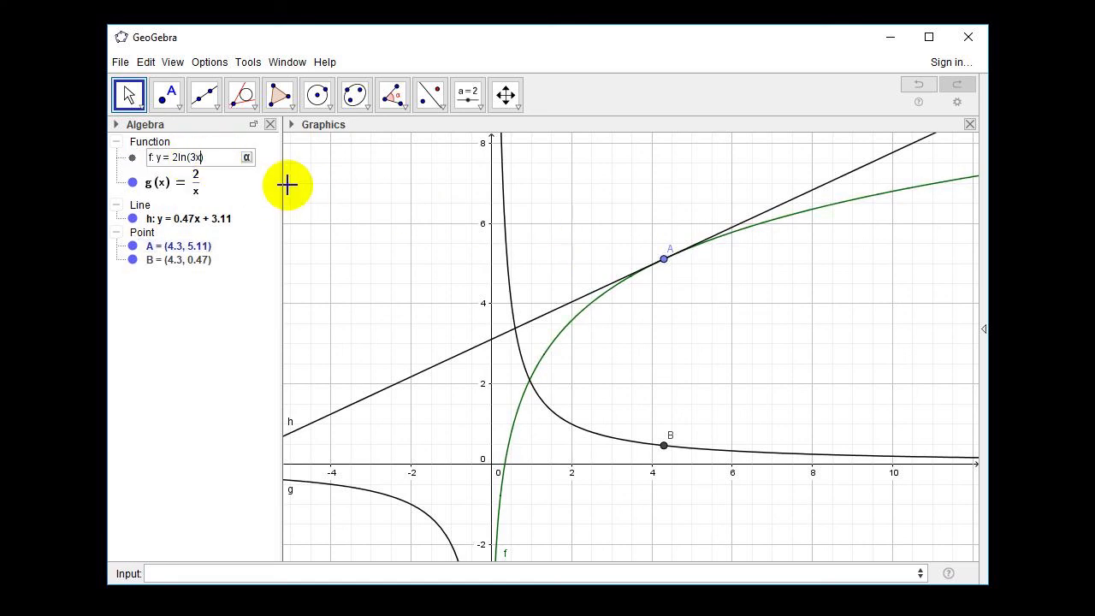
pyautogui.write('^2')
pyautogui.press('Return')
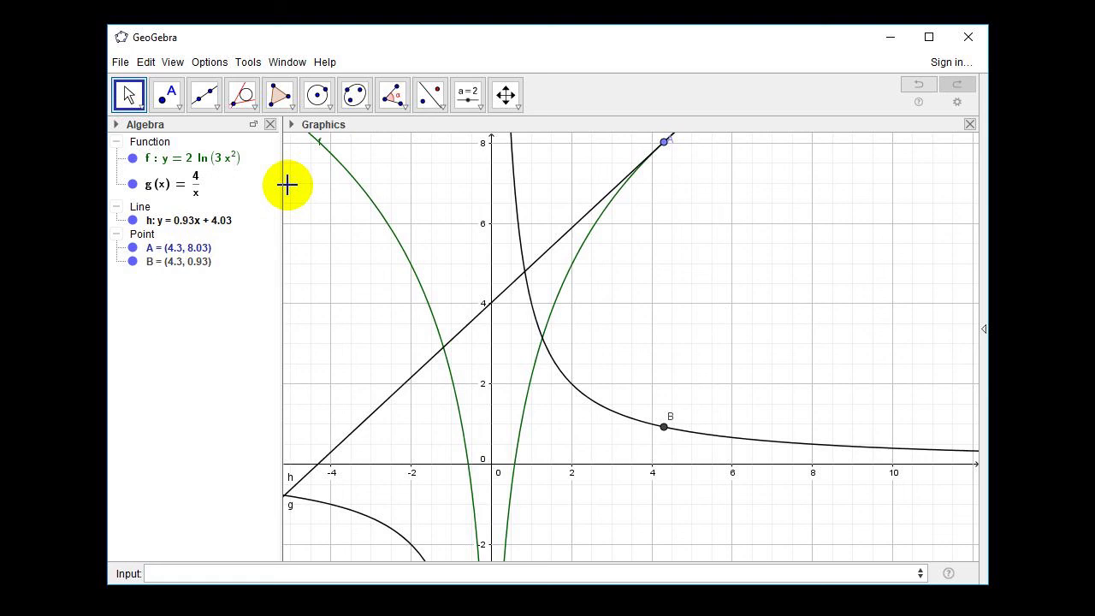
# Slide point A along f through several positions, ending at about (2.57, 5.97), to compare the tangent's slope with B's y-coordinate
pyautogui.moveTo(663, 143); pyautogui.dragTo(628, 235)
pyautogui.moveTo(544, 205); pyautogui.dragTo(507, 266)
pyautogui.click(181, 221)
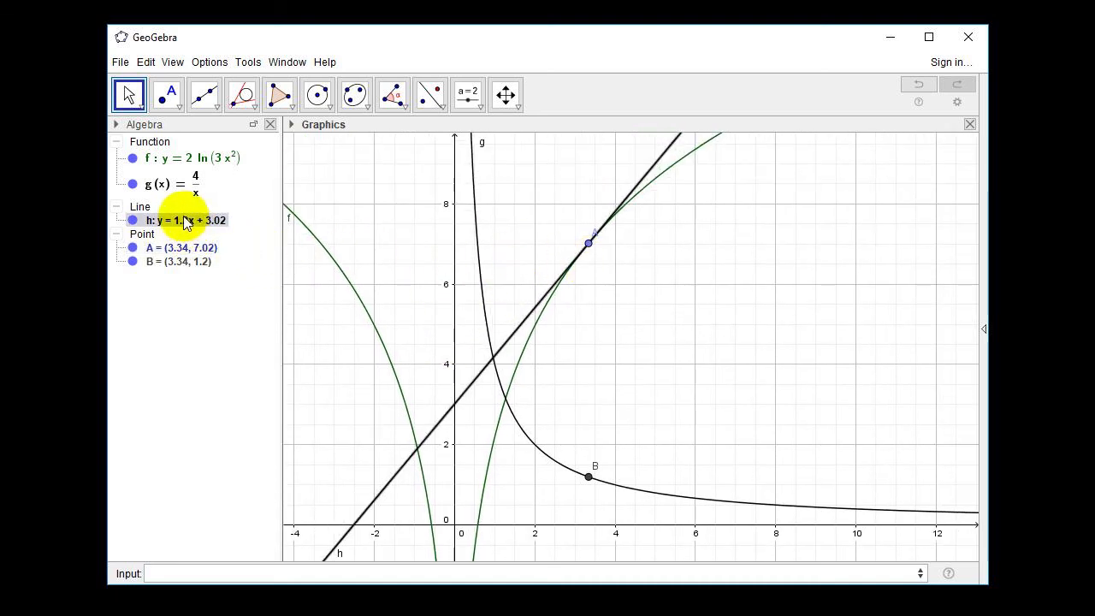
pyautogui.click(193, 248)
pyautogui.click(206, 263)
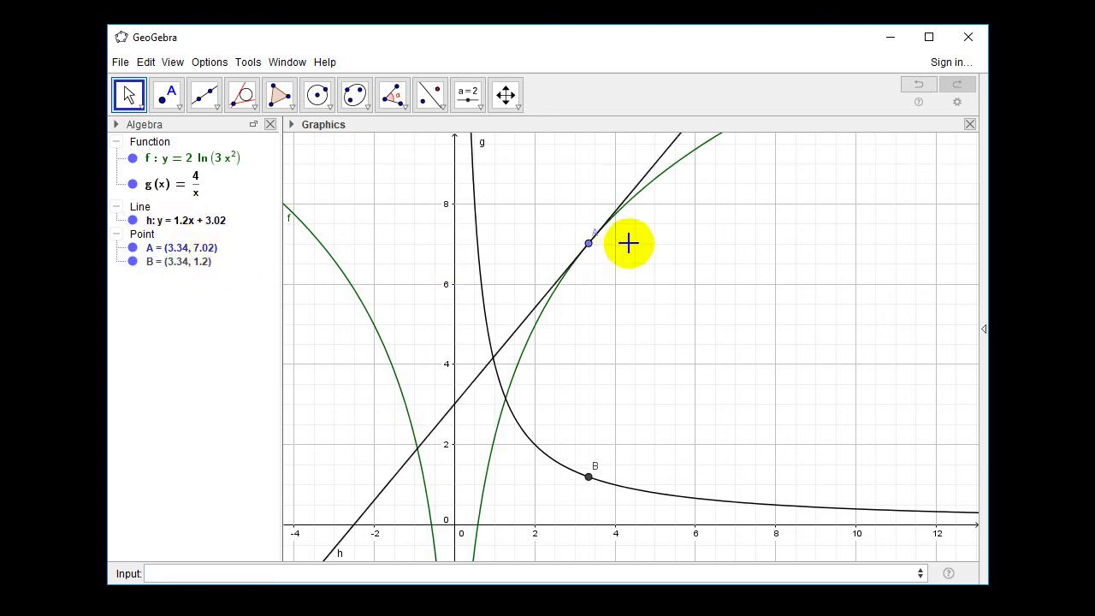
pyautogui.moveTo(588, 243); pyautogui.dragTo(618, 214)
pyautogui.moveTo(589, 282); pyautogui.dragTo(546, 342)
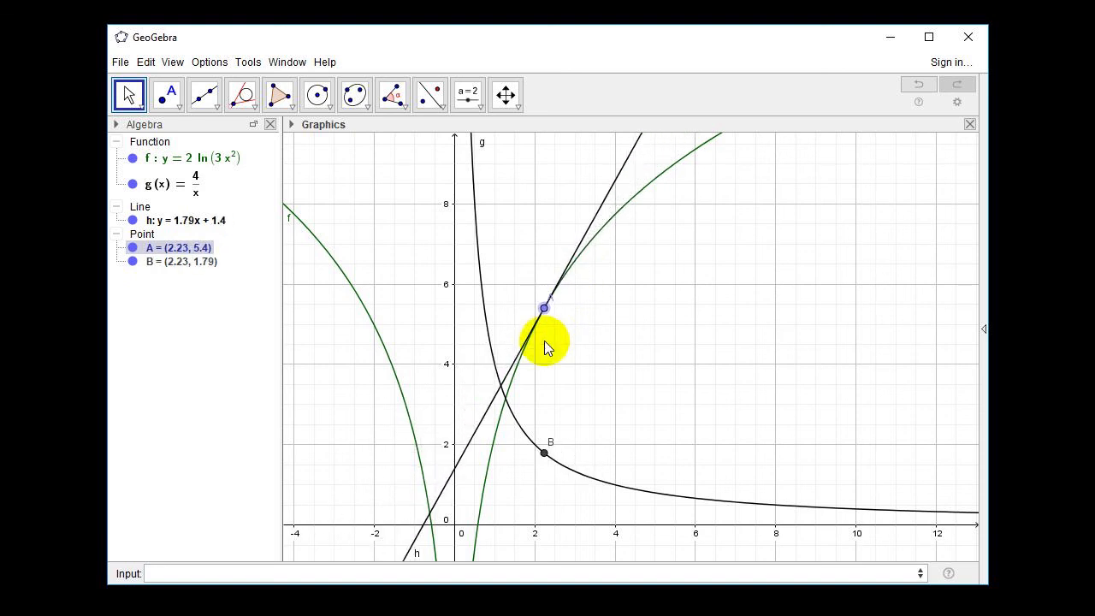
pyautogui.moveTo(545, 308); pyautogui.dragTo(559, 376)
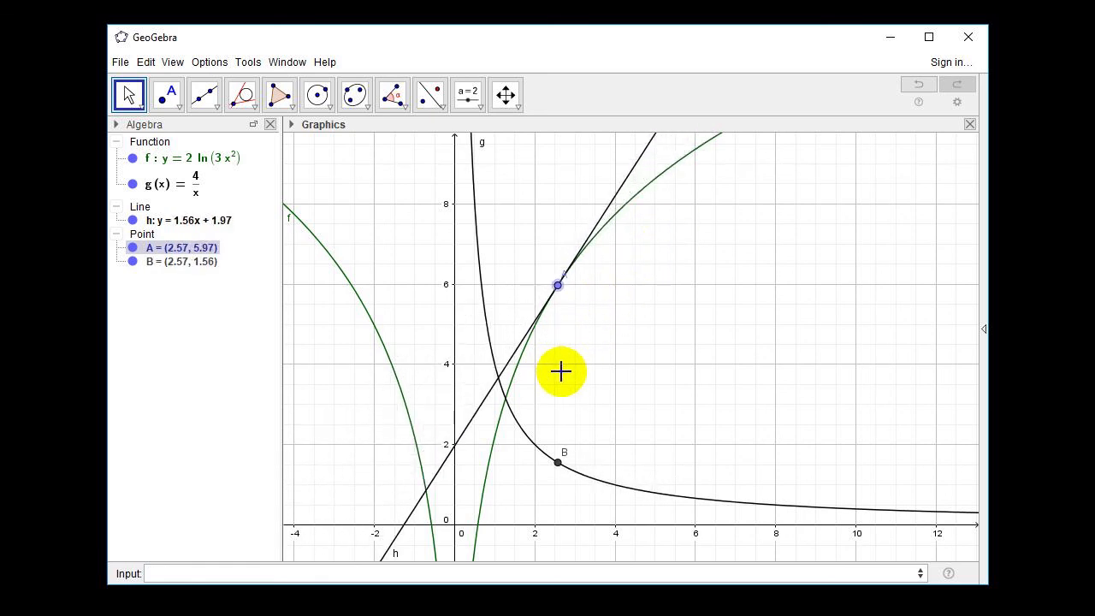